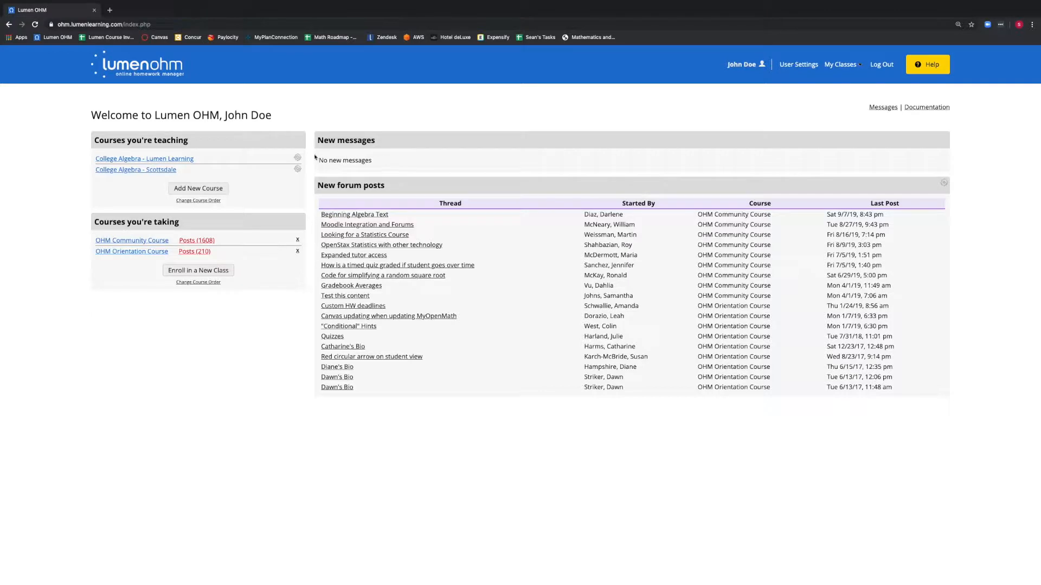
# Step: Open the College Algebra - Lumen Learning course and scroll through its course page
pyautogui.click(185, 160)
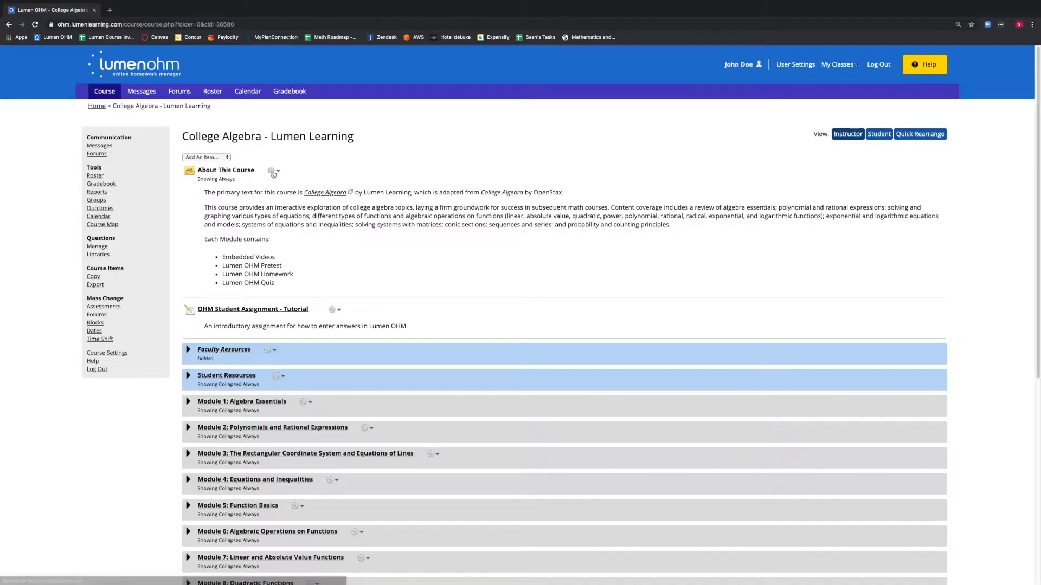
pyautogui.scroll(-1, 442, 195)
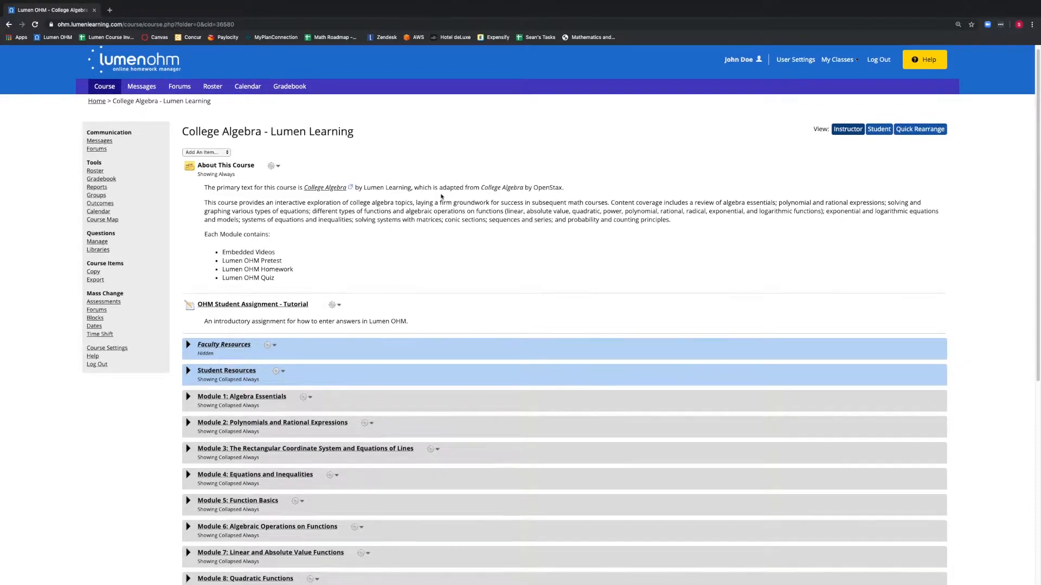
pyautogui.scroll(-1, 441, 197)
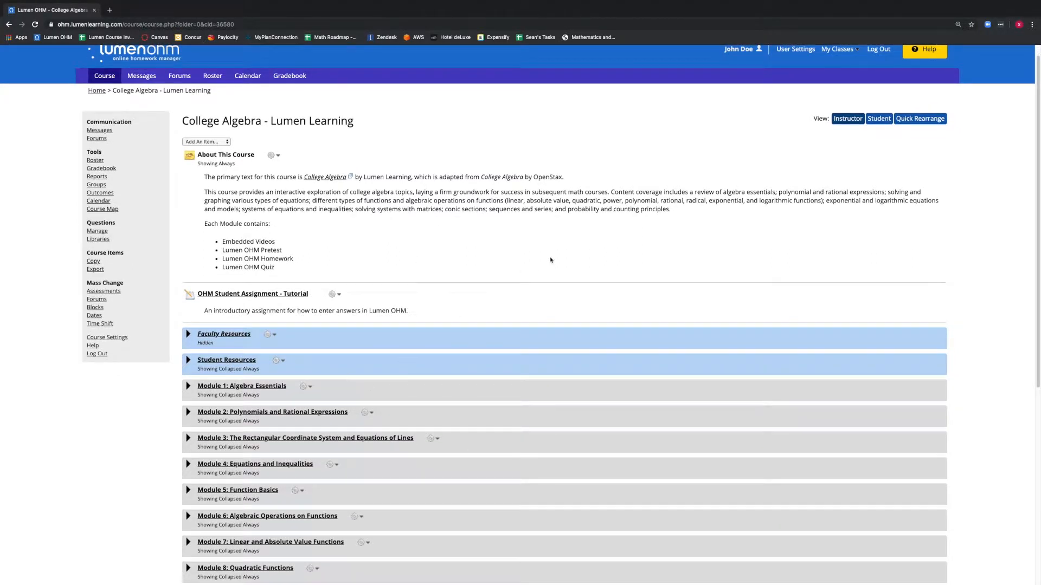
pyautogui.scroll(1, 545, 262)
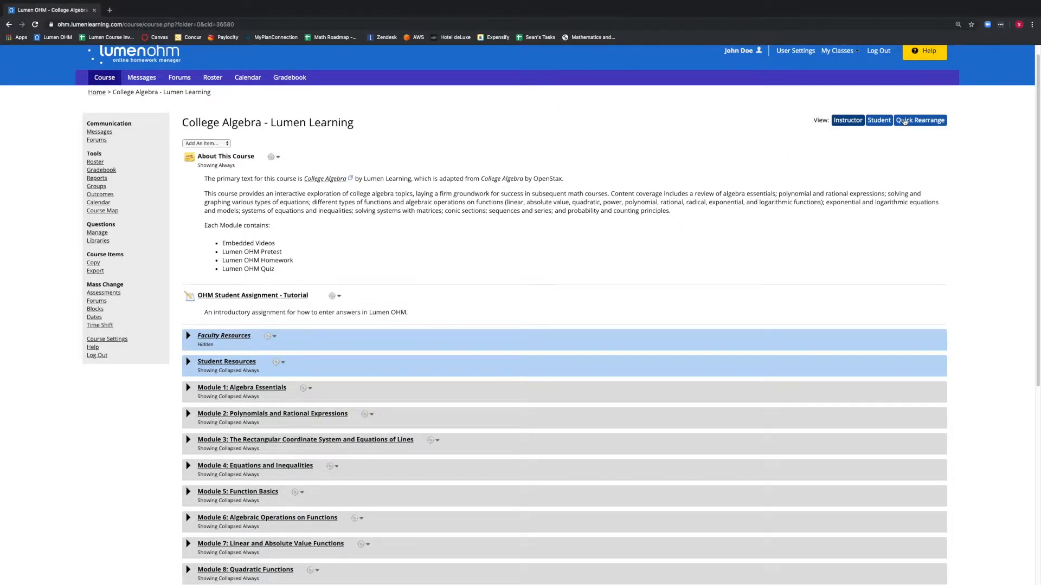
pyautogui.scroll(1, 906, 124)
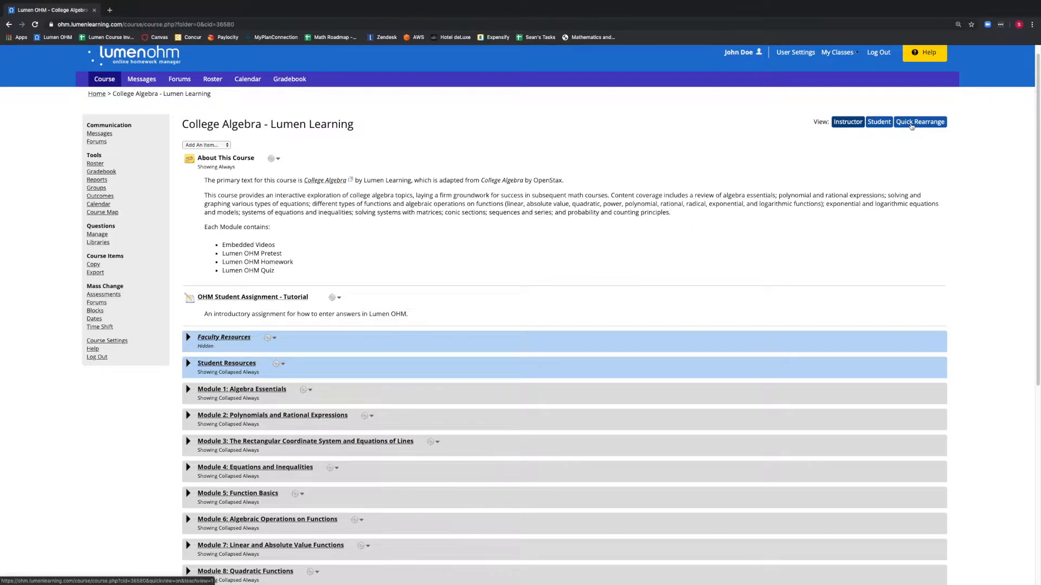
# Step: Switch the course to the Quick Rearrange view and expand all blocks
pyautogui.click(911, 123)
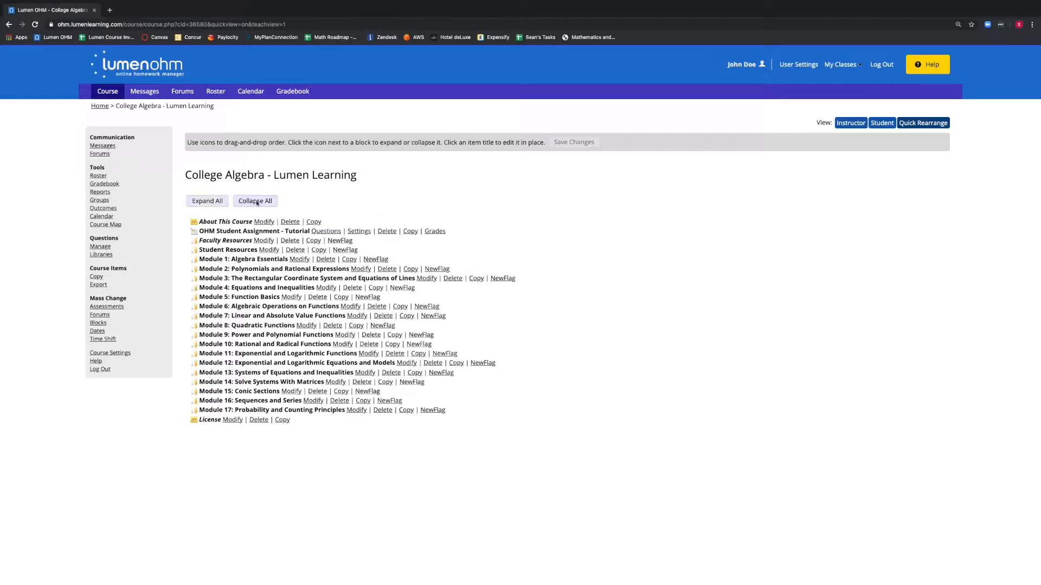
pyautogui.click(221, 203)
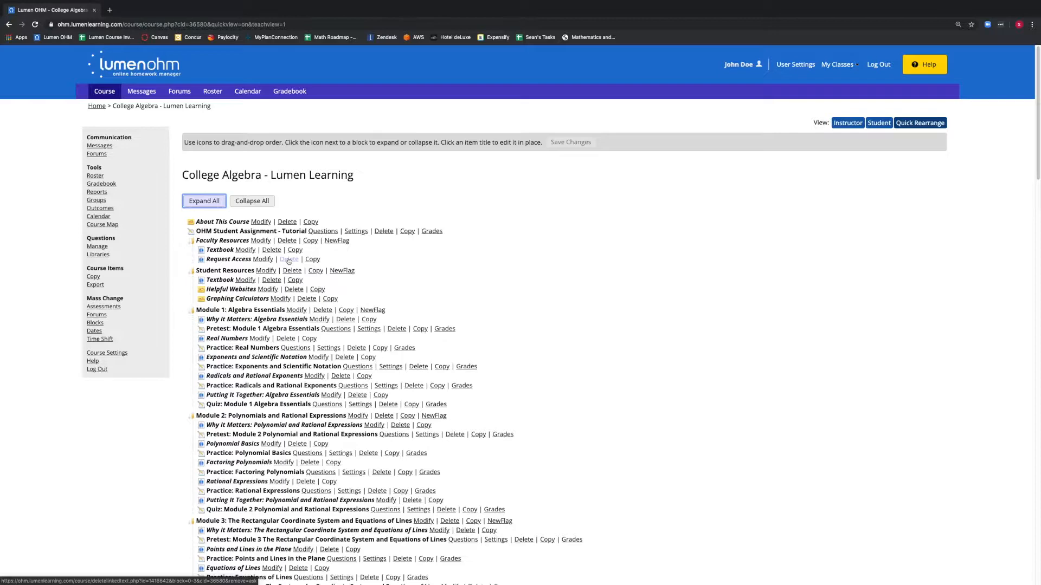
pyautogui.scroll(-1, 289, 261)
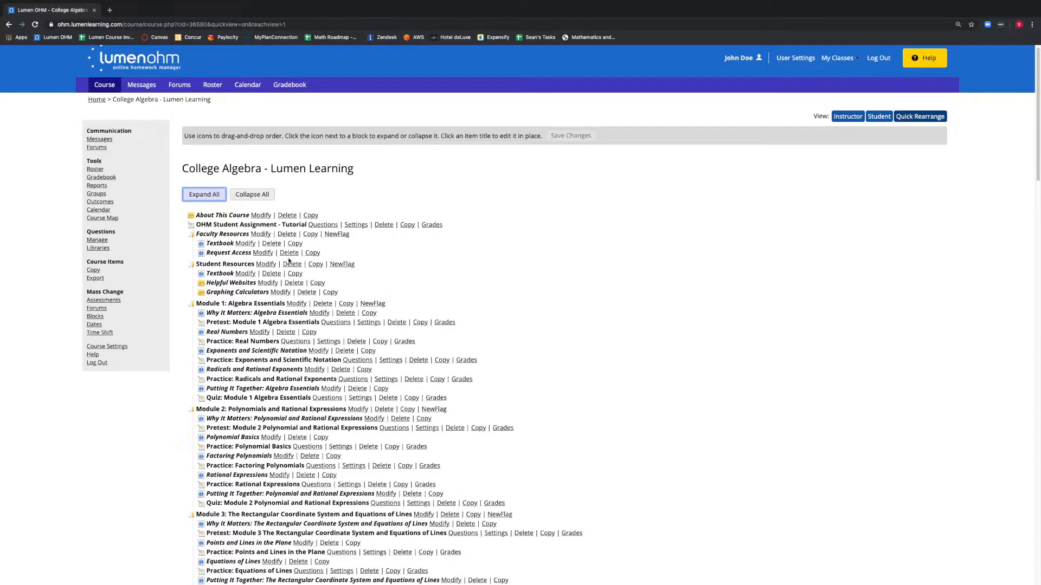
pyautogui.click(257, 196)
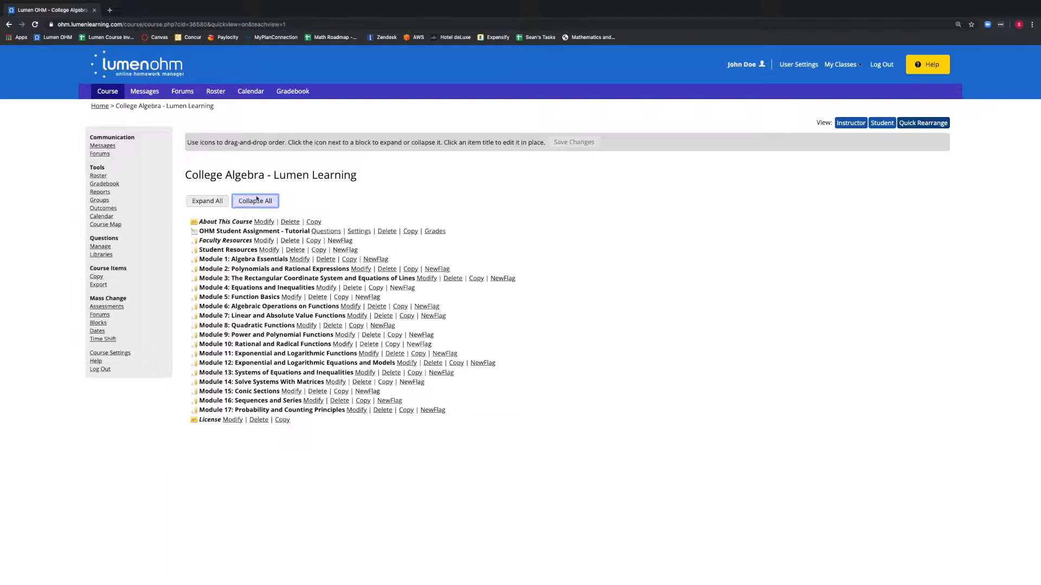
pyautogui.click(216, 201)
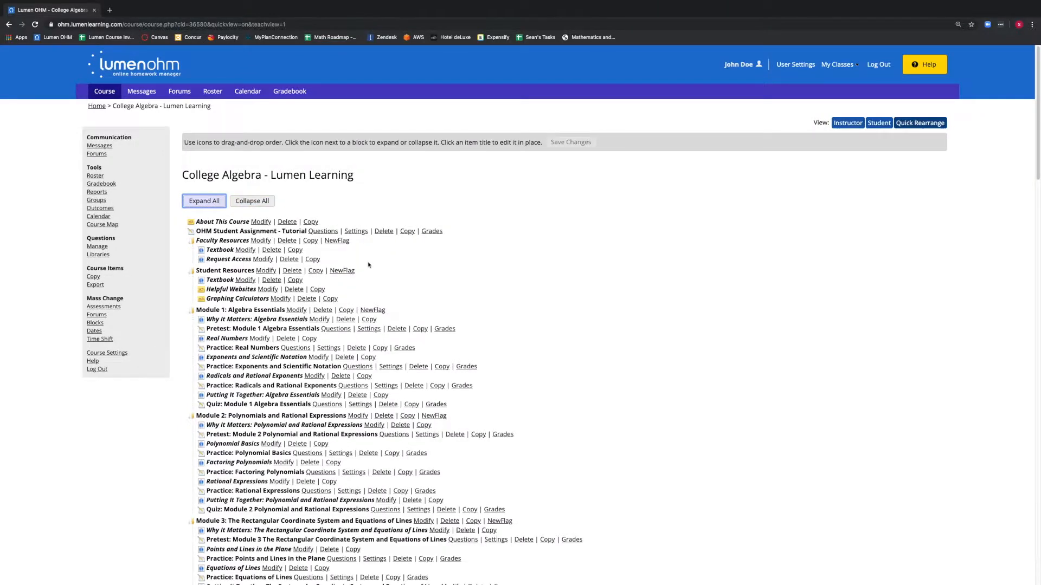
pyautogui.scroll(-1, 368, 263)
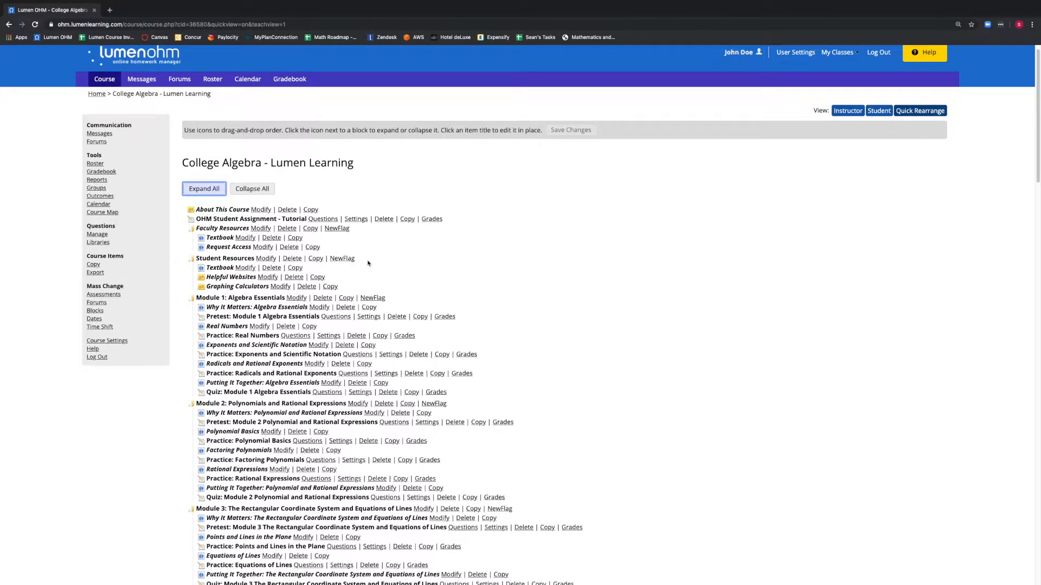
pyautogui.scroll(-1, 368, 264)
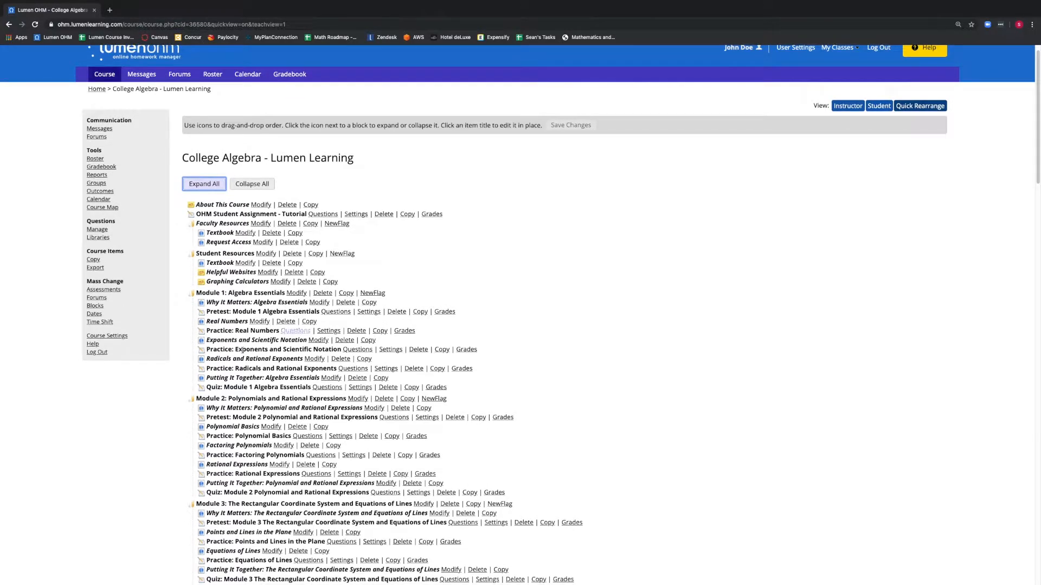
pyautogui.click(201, 316)
pyautogui.moveTo(202, 316)
pyautogui.mouseDown()
pyautogui.moveTo(198, 302)
pyautogui.moveTo(204, 390)
pyautogui.moveTo(200, 307)
pyautogui.moveTo(204, 315)
pyautogui.mouseUp()
pyautogui.click(204, 389)
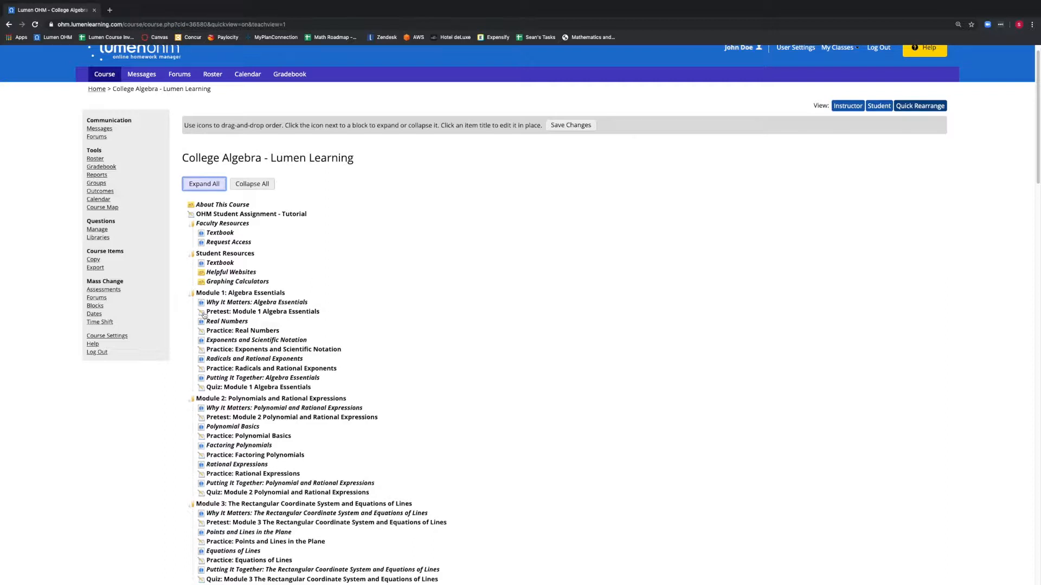
pyautogui.moveTo(204, 316)
pyautogui.mouseDown()
pyautogui.moveTo(208, 435)
pyautogui.moveTo(210, 312)
pyautogui.mouseUp()
pyautogui.click(192, 294)
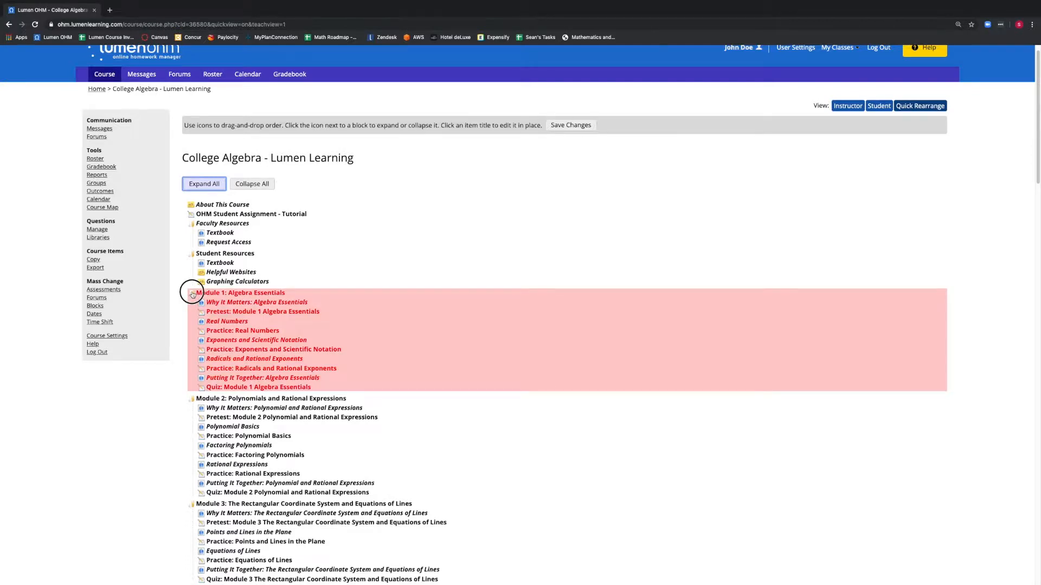
pyautogui.moveTo(192, 293)
pyautogui.mouseDown()
pyautogui.moveTo(197, 481)
pyautogui.moveTo(188, 496)
pyautogui.moveTo(202, 401)
pyautogui.moveTo(190, 297)
pyautogui.mouseUp()
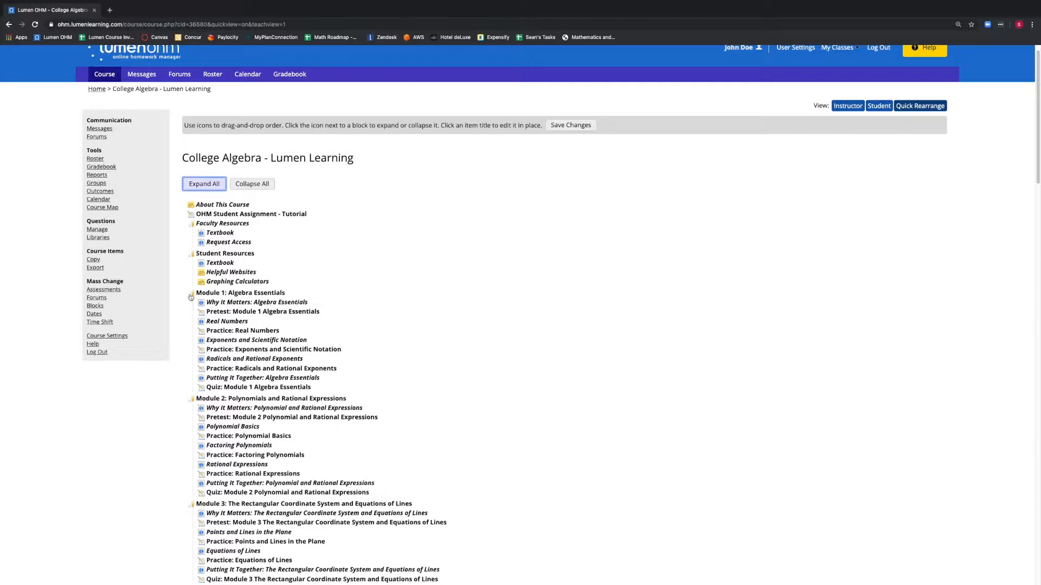
# Step: Collapse all blocks, move Module 1 below Module 2, and move it back above again
pyautogui.click(257, 185)
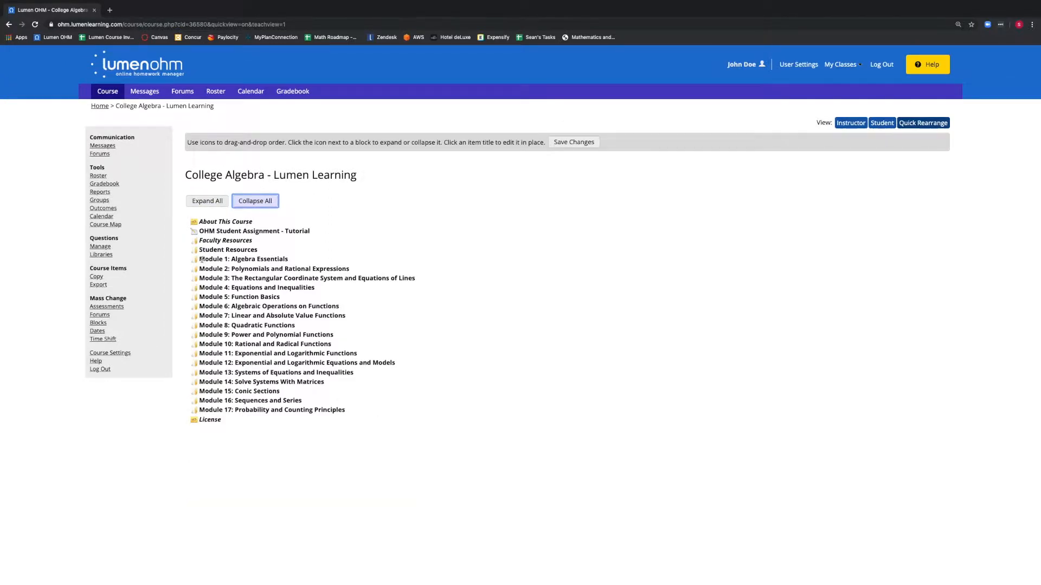
pyautogui.moveTo(195, 262); pyautogui.dragTo(195, 278)
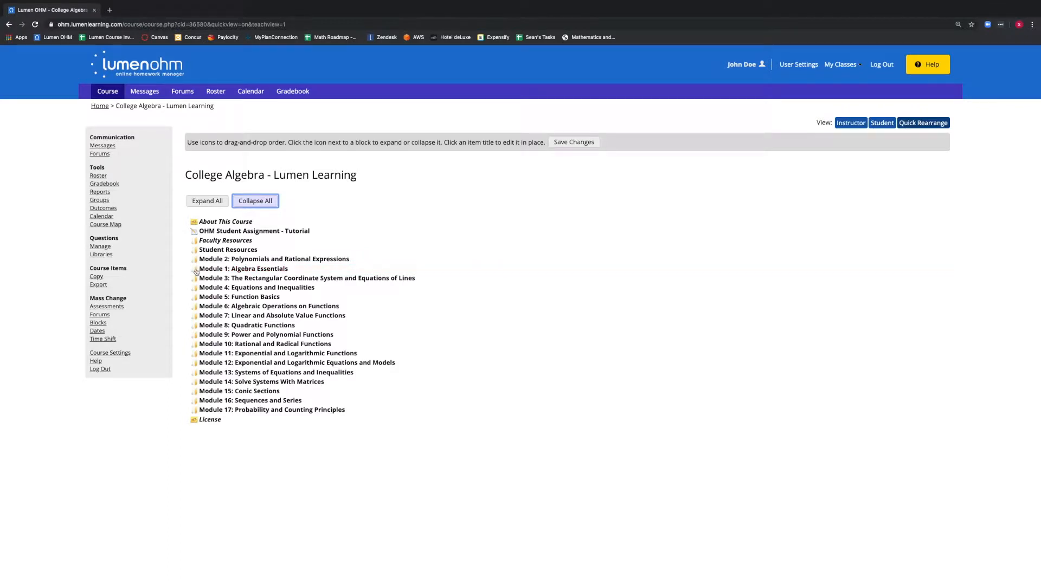
pyautogui.moveTo(196, 271); pyautogui.dragTo(195, 259)
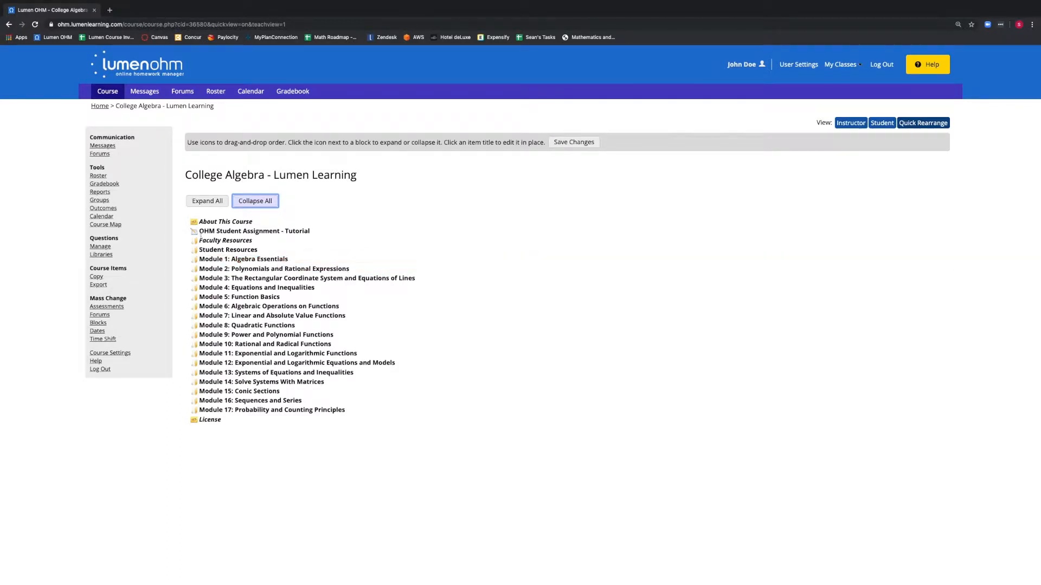
# Step: Move Pretest: Module 1 Algebra Essentials to the end of Module 1, after the quiz, and save the changes
pyautogui.click(207, 201)
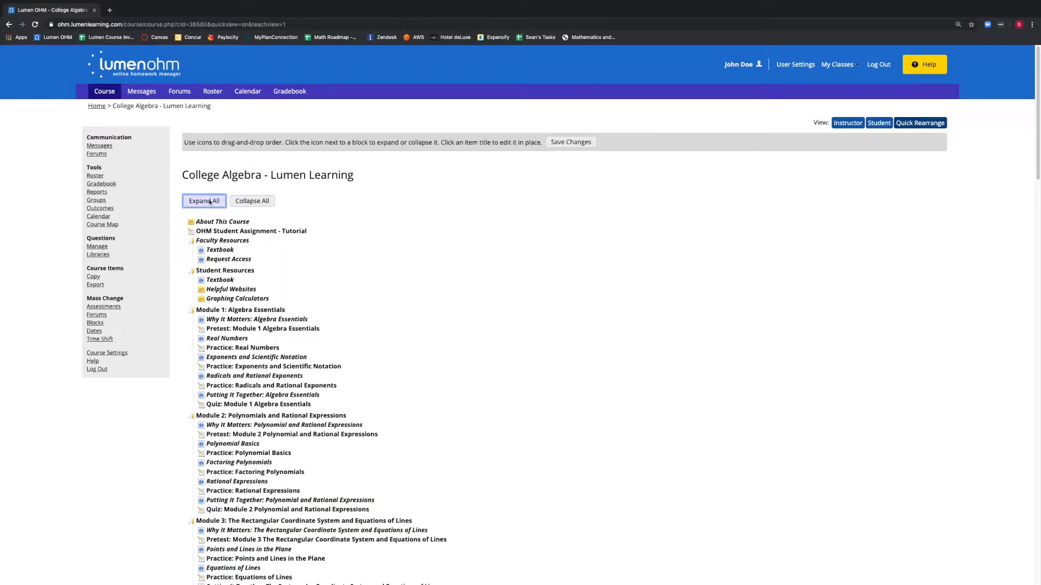
pyautogui.scroll(-1, 211, 203)
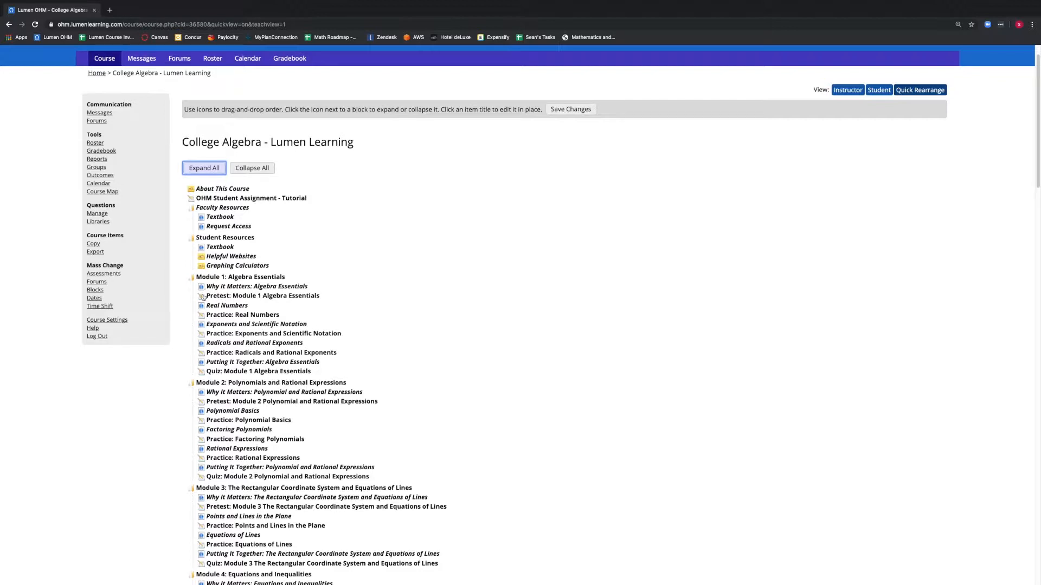
pyautogui.moveTo(203, 297); pyautogui.dragTo(198, 375)
pyautogui.click(564, 111)
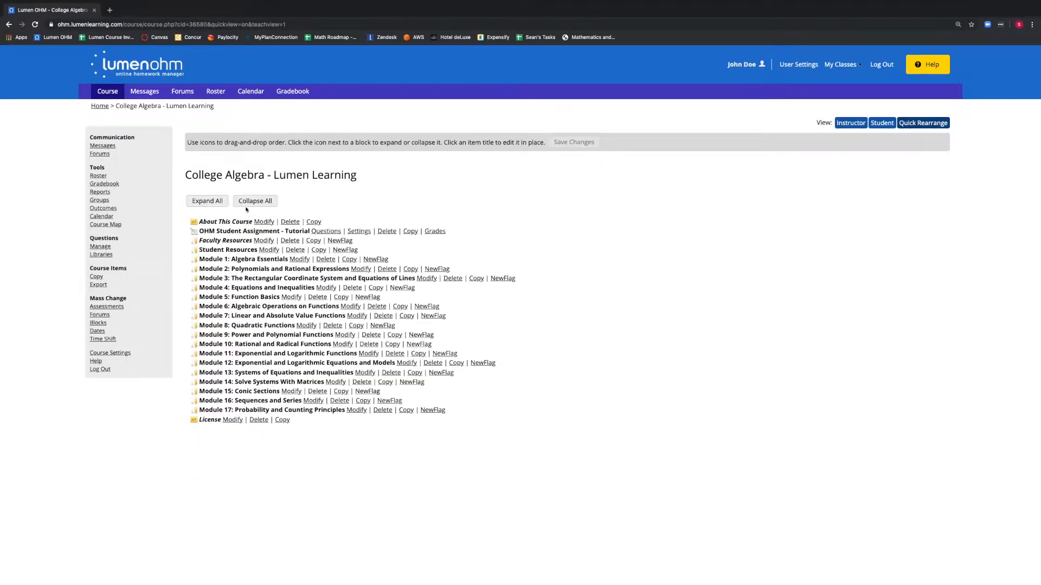
# Step: Move Module 2: Polynomials and Rational Expressions above Module 1 in the collapsed outline and save the changes
pyautogui.click(215, 201)
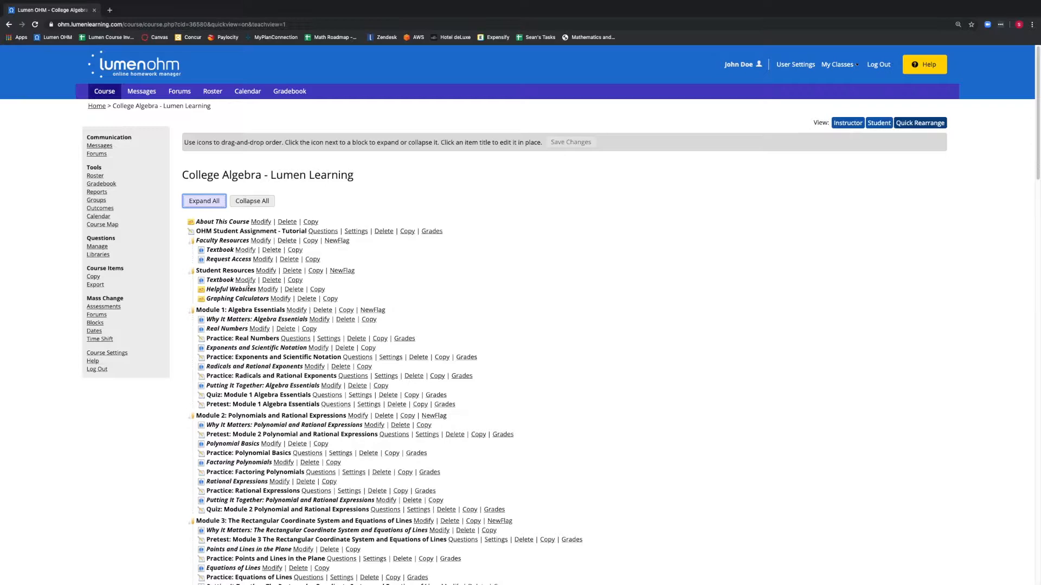
pyautogui.click(254, 201)
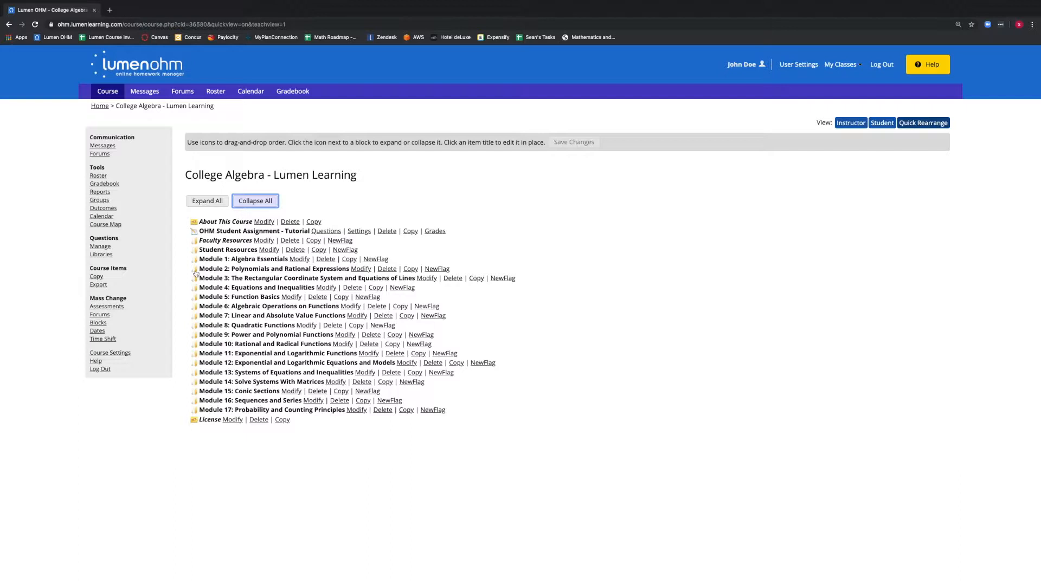
pyautogui.moveTo(196, 269); pyautogui.dragTo(196, 263)
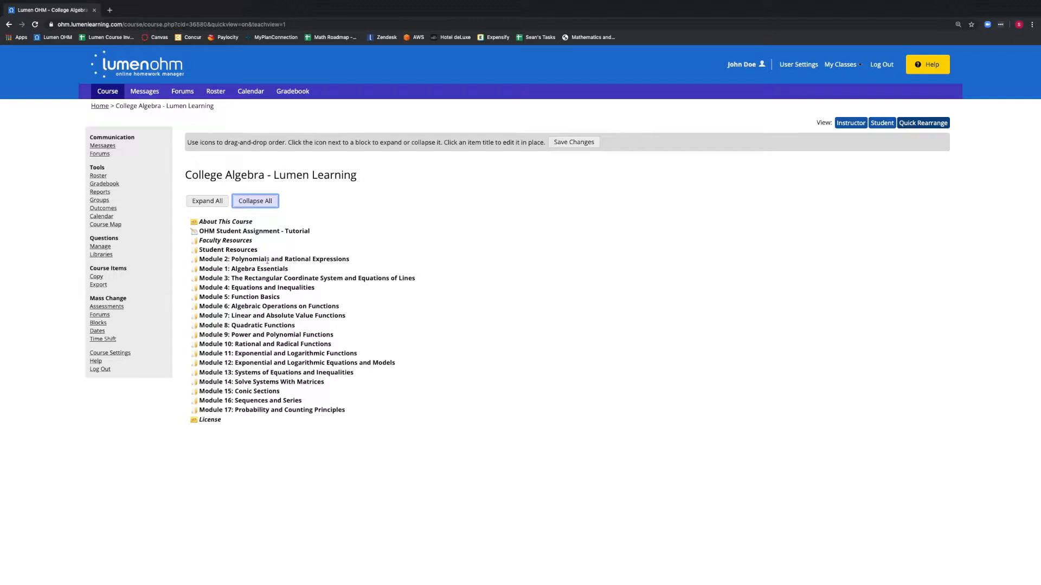
pyautogui.click(564, 142)
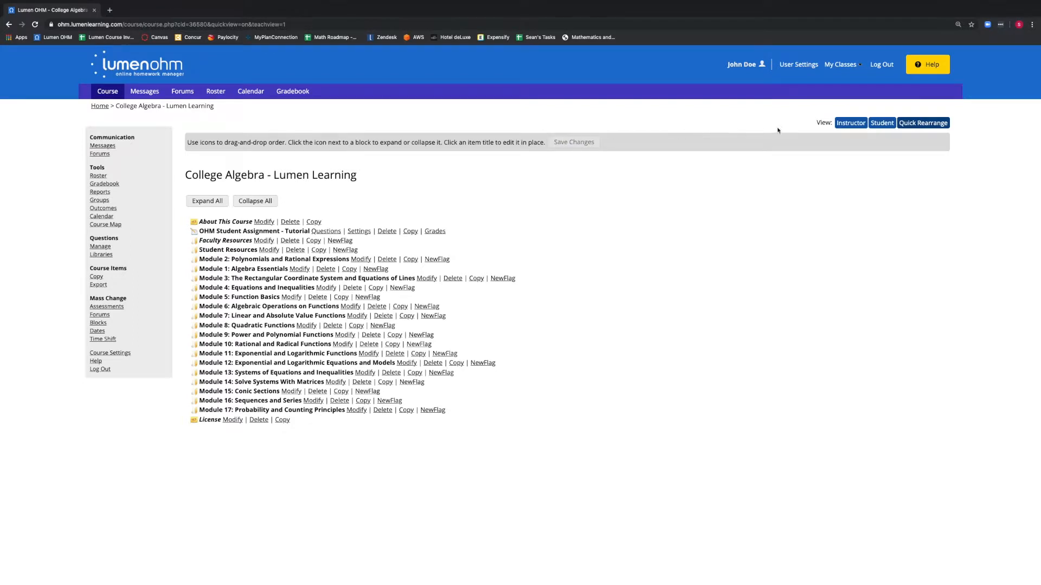
# Step: Return to the Instructor view and expand the Module 1: Algebra Essentials block
pyautogui.click(844, 126)
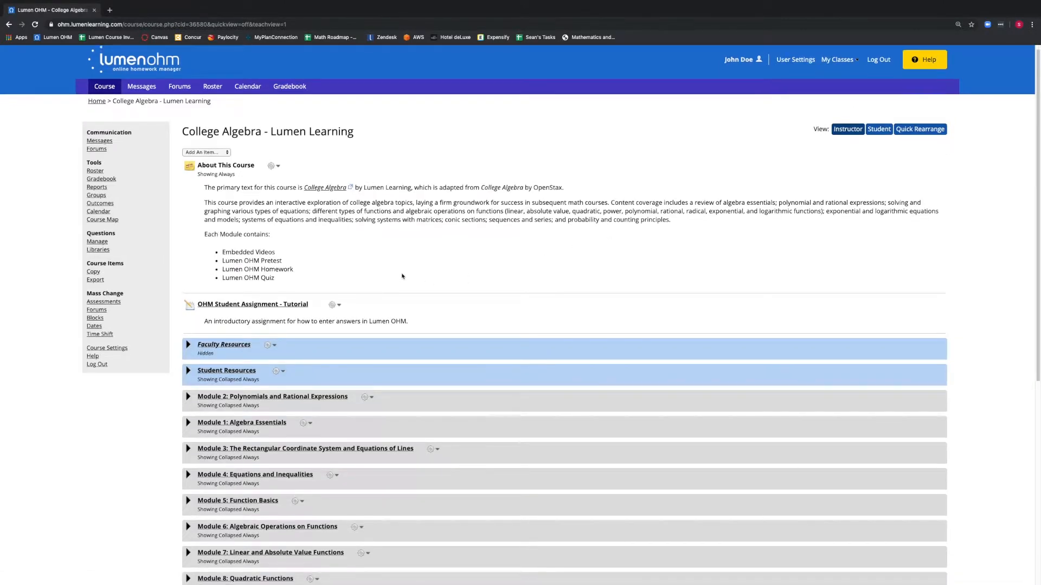
pyautogui.scroll(-2, 280, 335)
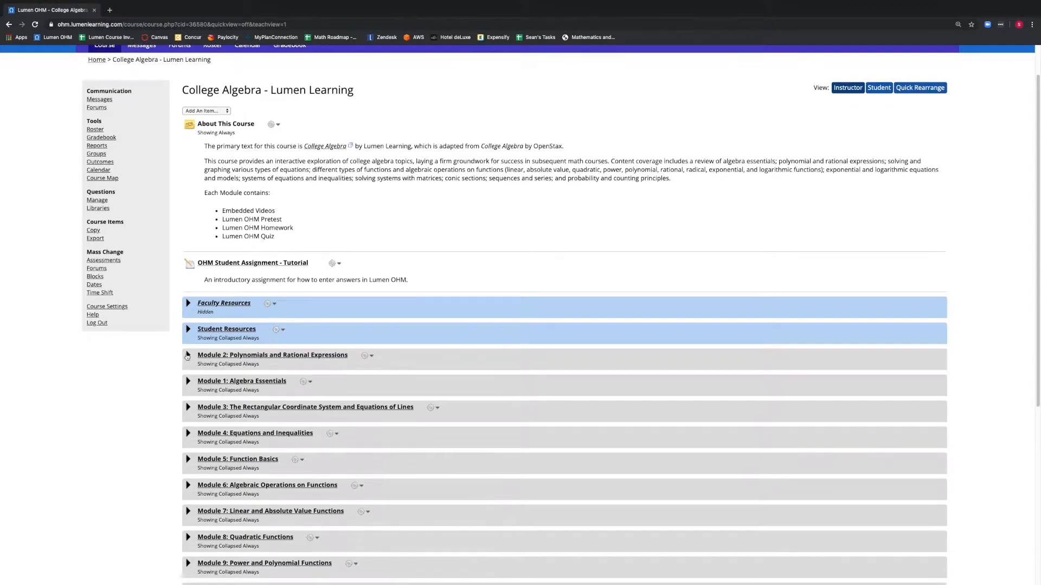
pyautogui.click(188, 385)
pyautogui.scroll(-3, 190, 385)
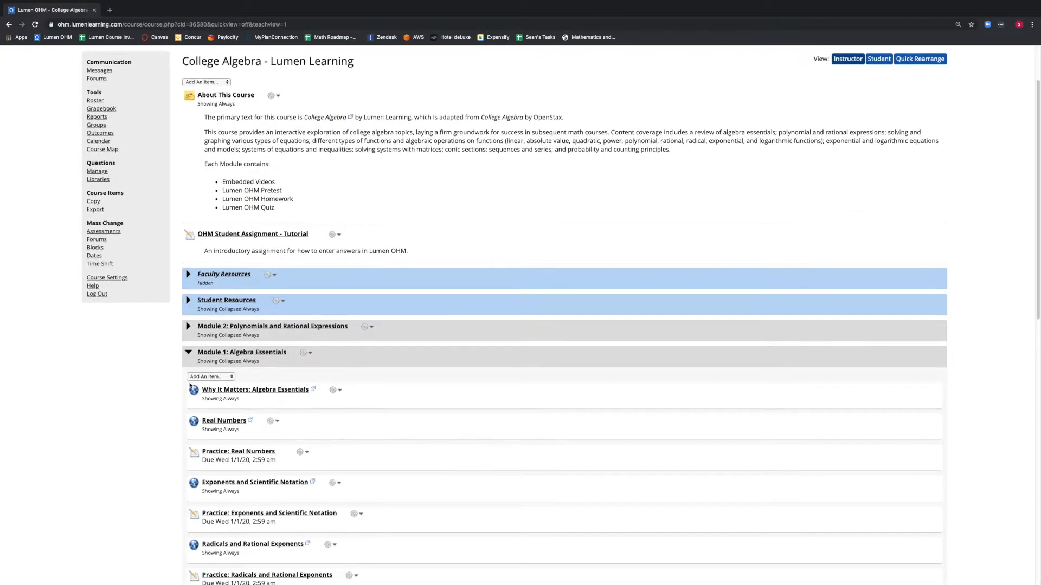
pyautogui.scroll(-3, 190, 386)
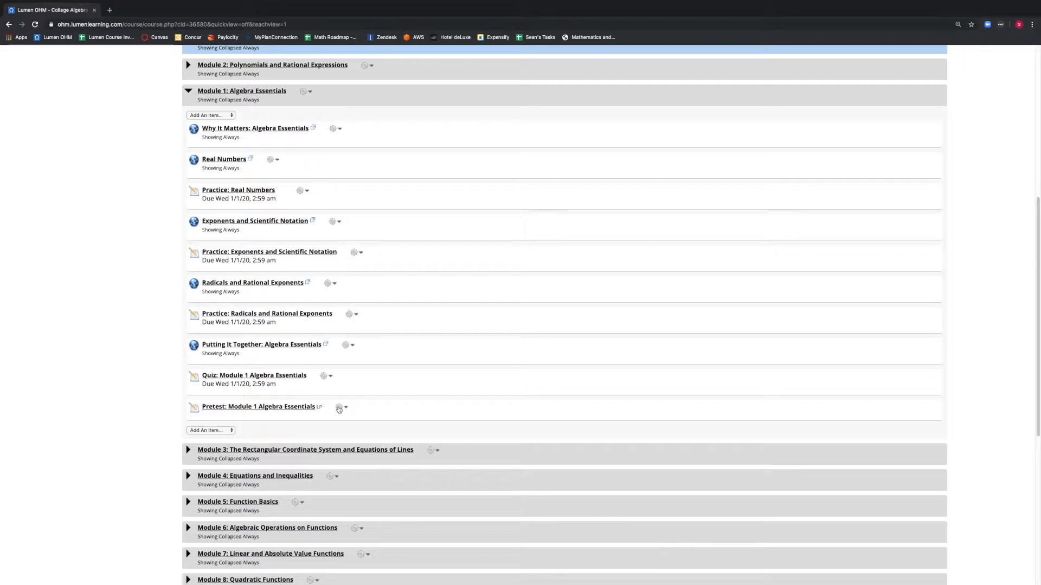
# Step: Move Pretest: Module 1 Algebra Essentials within Module 1 to sit after Why It Matters: Algebra Essentials
pyautogui.click(339, 408)
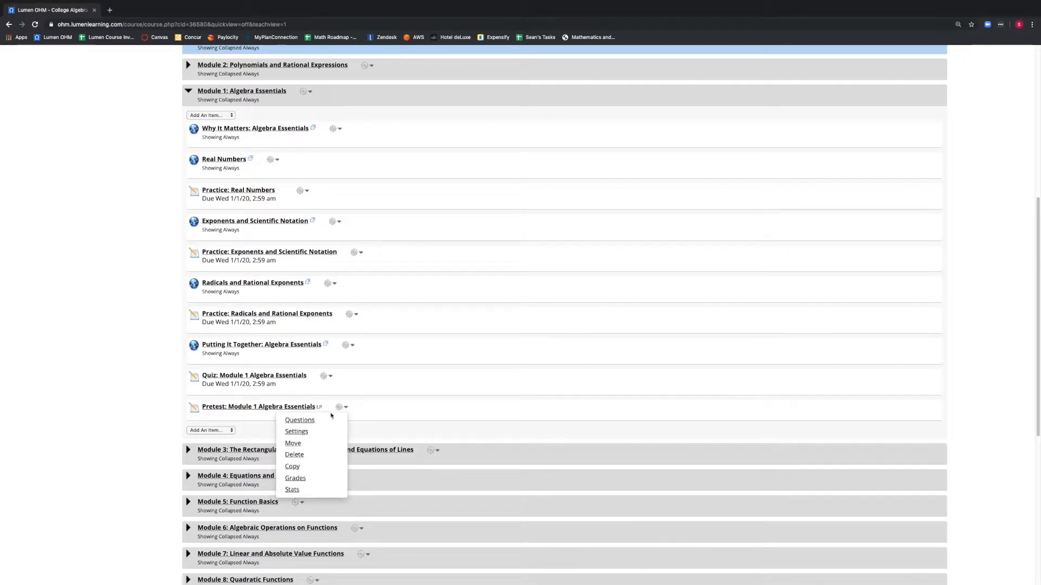
pyautogui.click(295, 444)
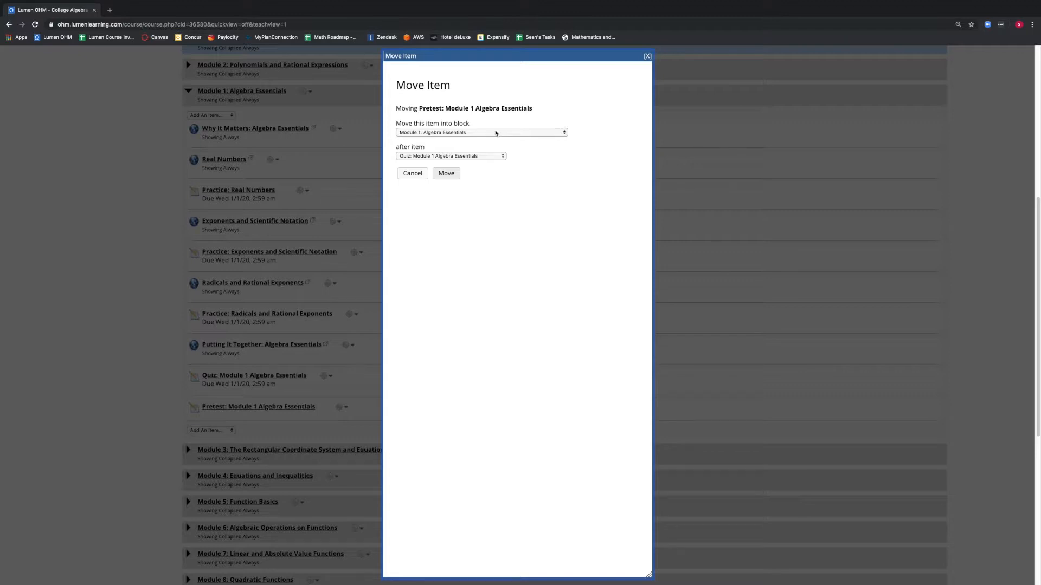
pyautogui.click(442, 156)
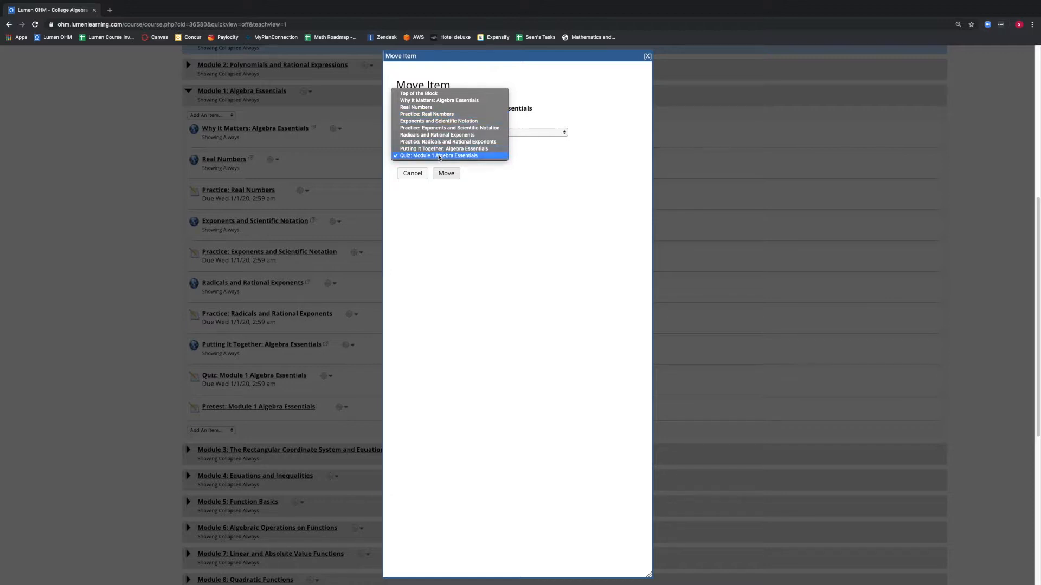
pyautogui.click(436, 102)
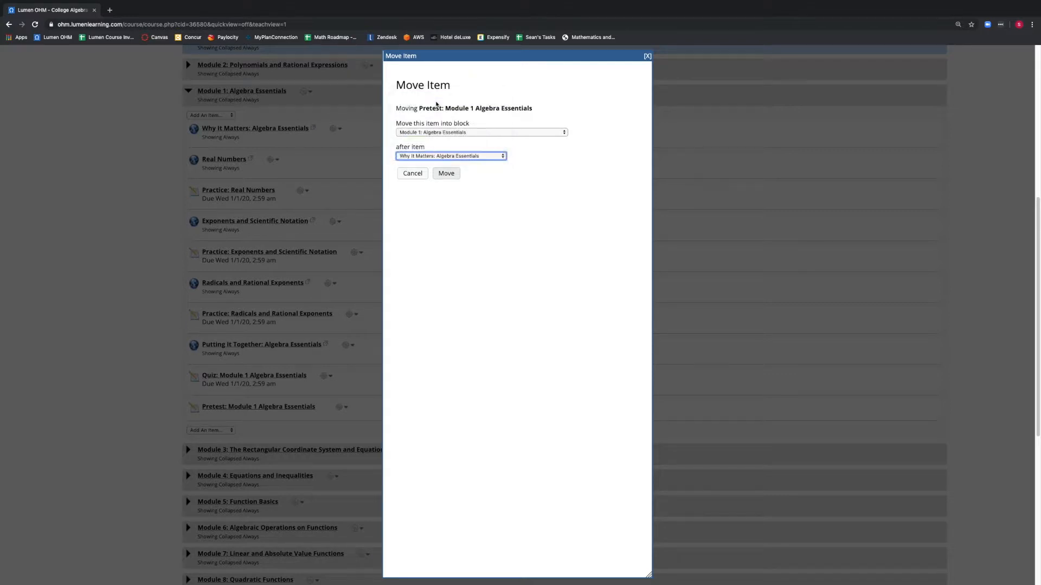
pyautogui.click(448, 173)
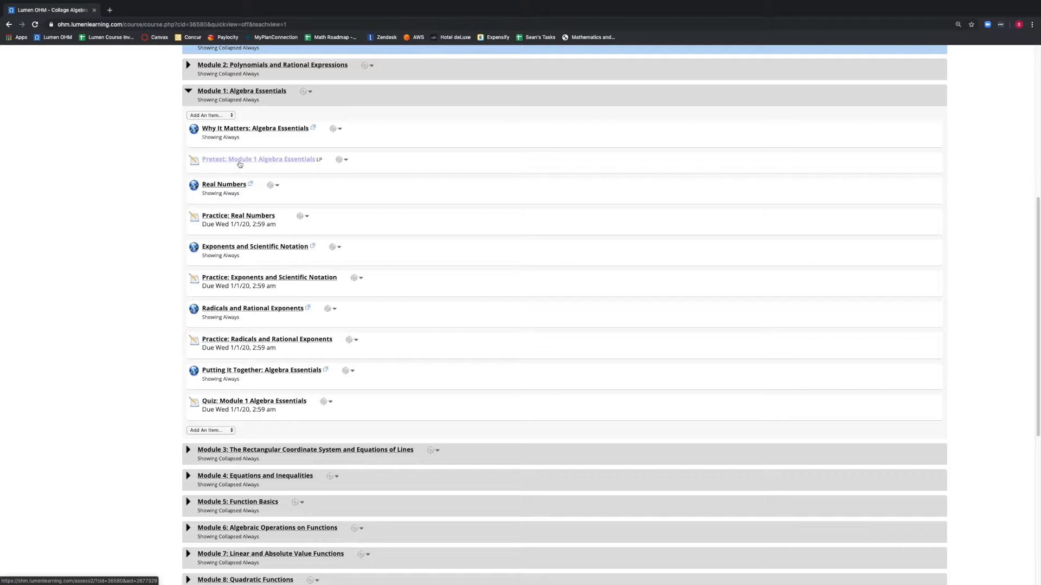
pyautogui.scroll(1, 240, 164)
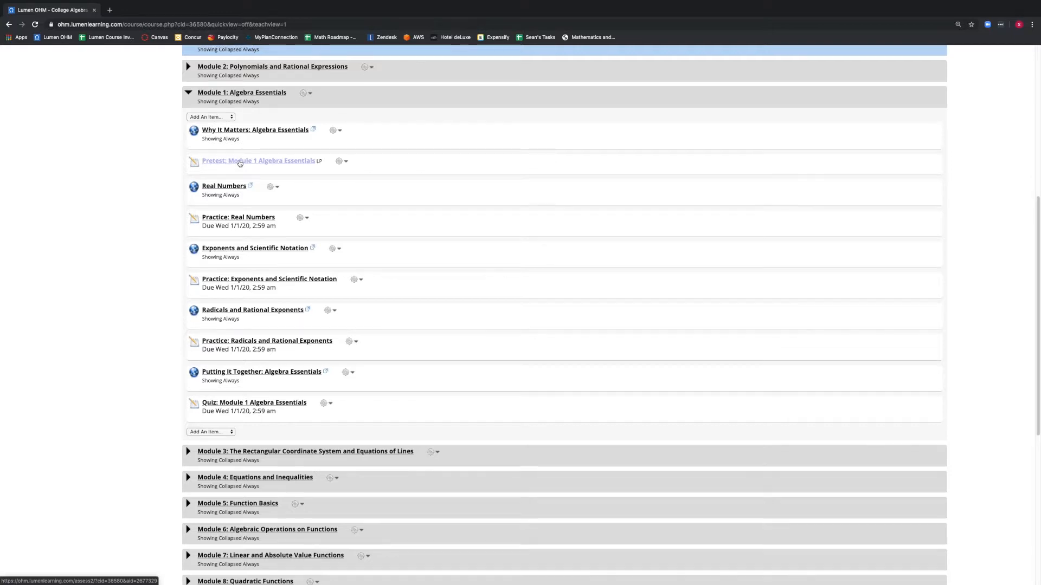
pyautogui.scroll(1, 319, 176)
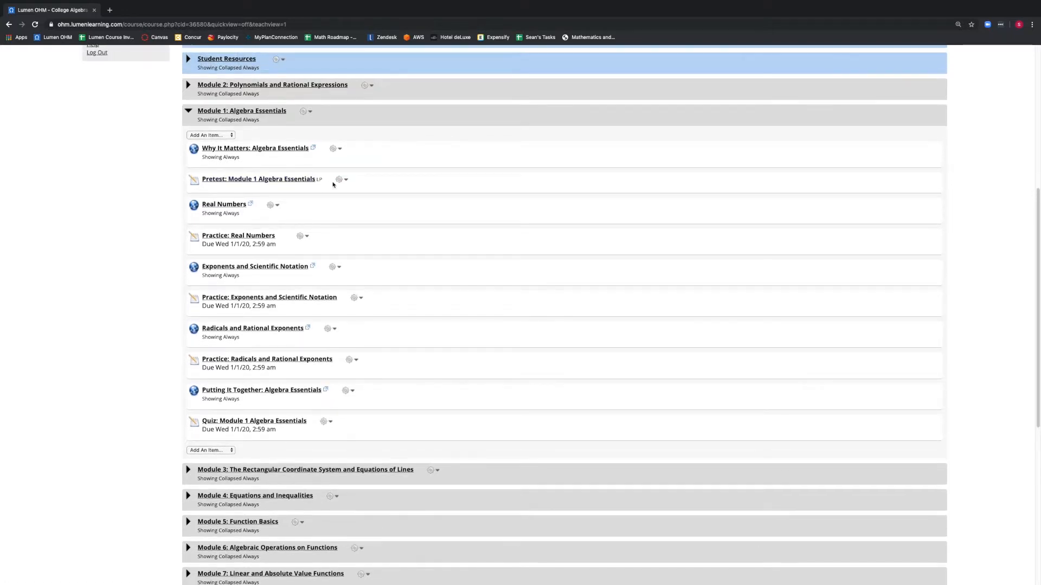
pyautogui.click(339, 182)
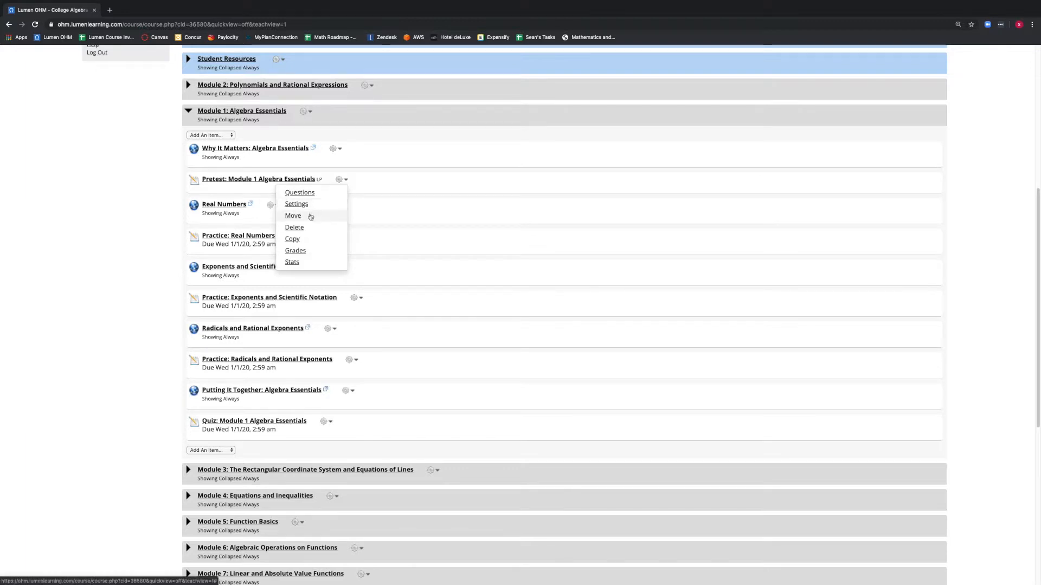
pyautogui.click(310, 214)
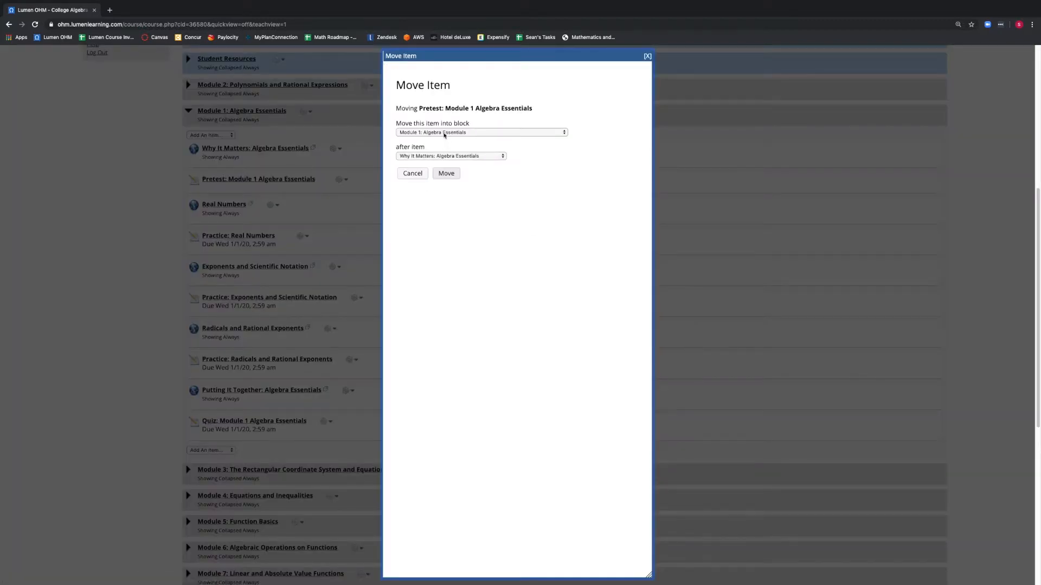
pyautogui.click(443, 134)
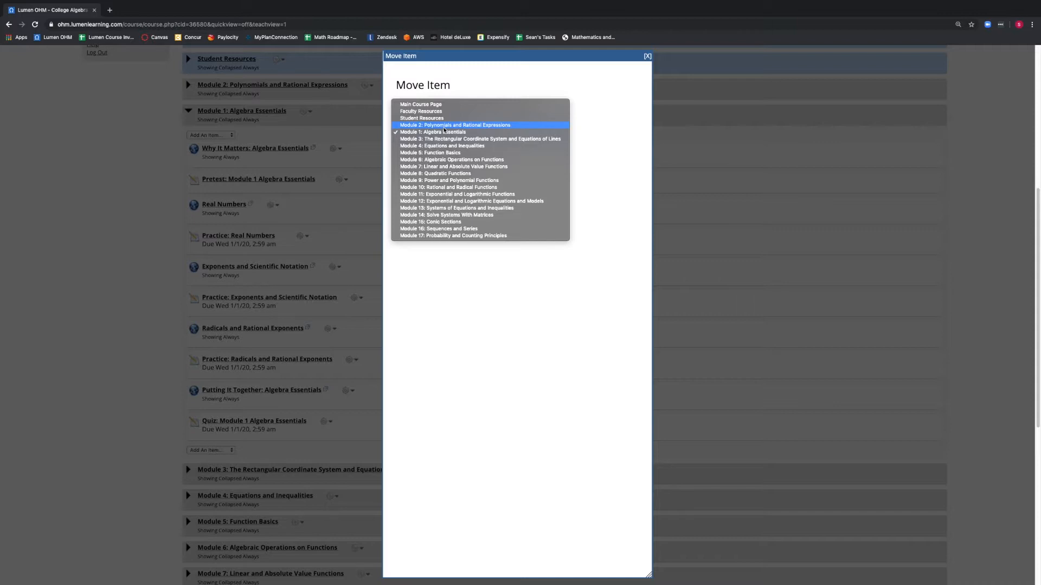
pyautogui.click(443, 127)
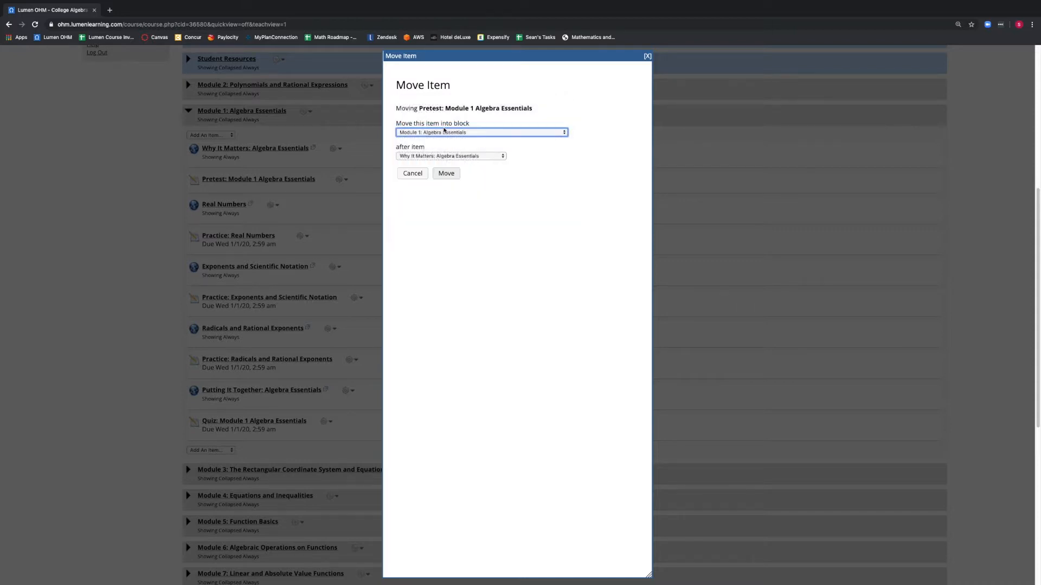
pyautogui.click(442, 156)
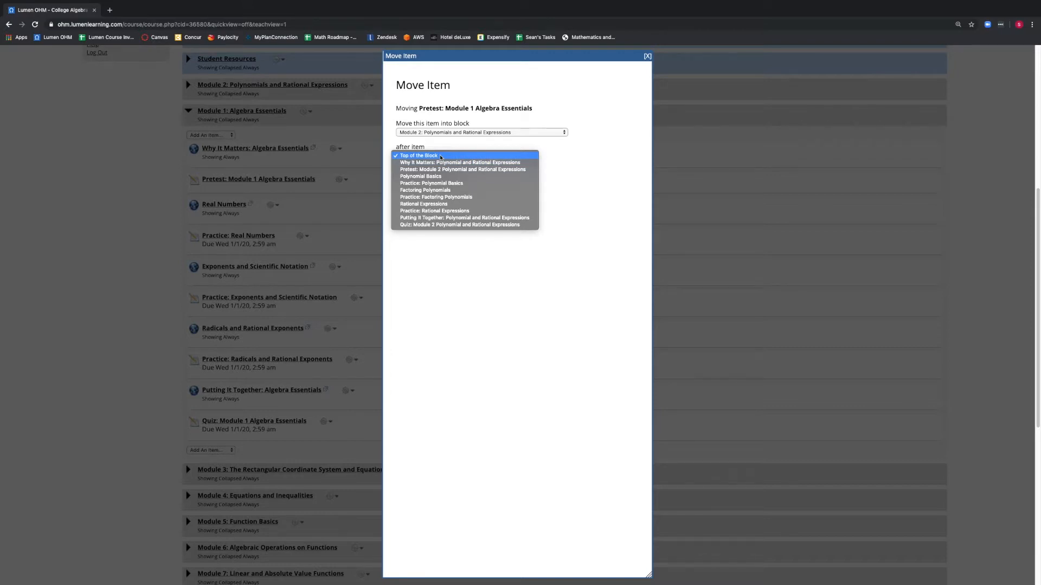
pyautogui.click(440, 156)
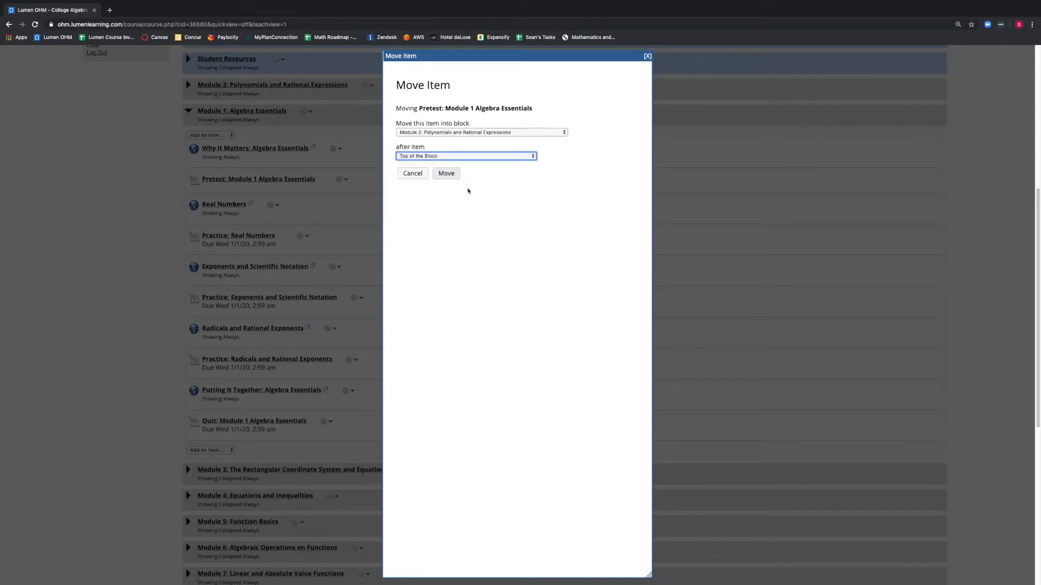
pyautogui.click(446, 174)
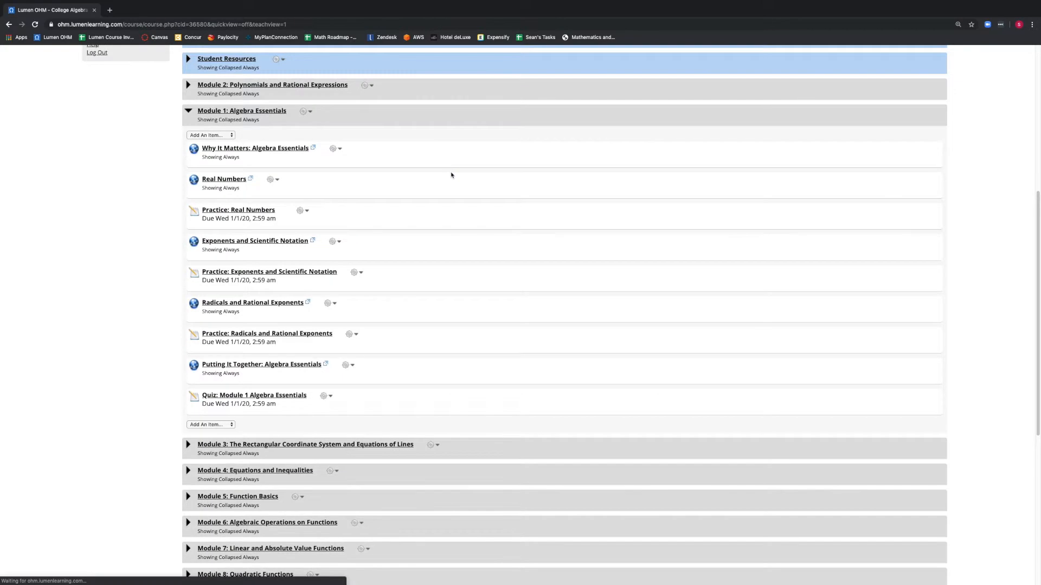
# Step: Collapse Module 1 and expand Module 2: Polynomials and Rational Expressions to review its items, then collapse it
pyautogui.scroll(1, 347, 163)
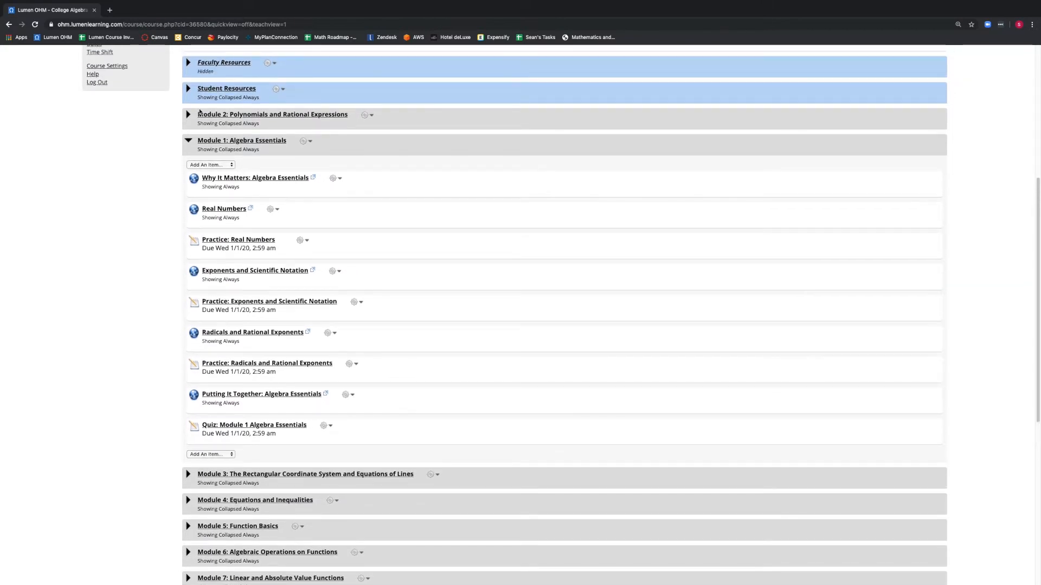
pyautogui.click(189, 141)
pyautogui.click(188, 114)
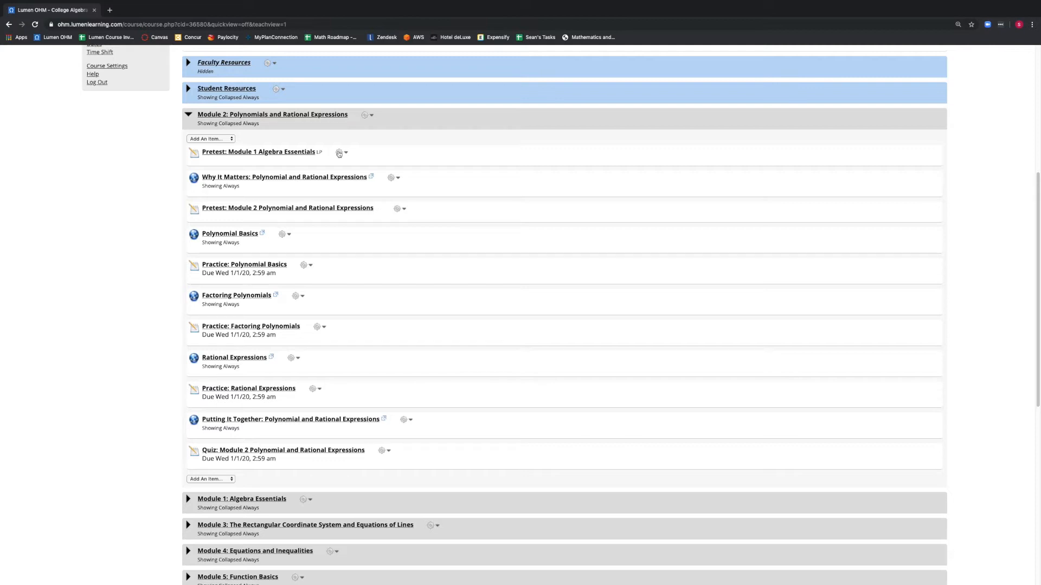
pyautogui.click(189, 115)
pyautogui.scroll(2, 198, 126)
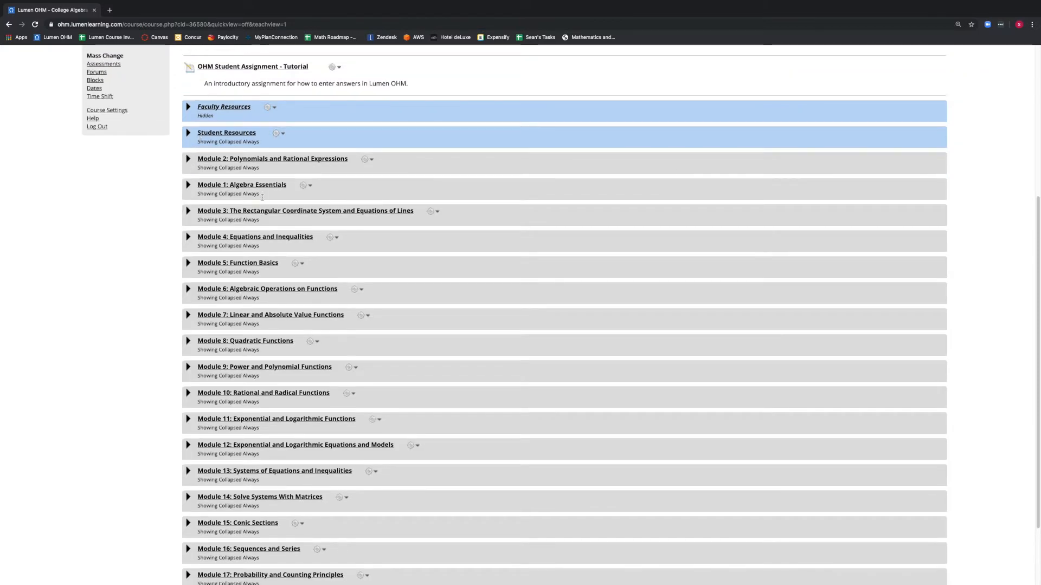
# Step: Move the Module 1: Algebra Essentials block on the Main Course Page to sit after Student Resources
pyautogui.click(303, 187)
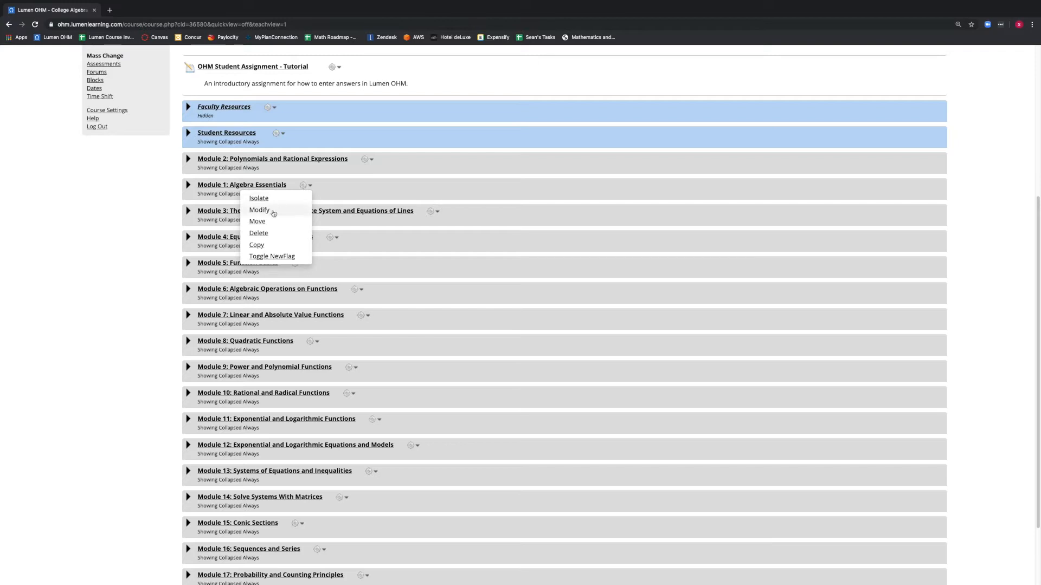
pyautogui.click(257, 222)
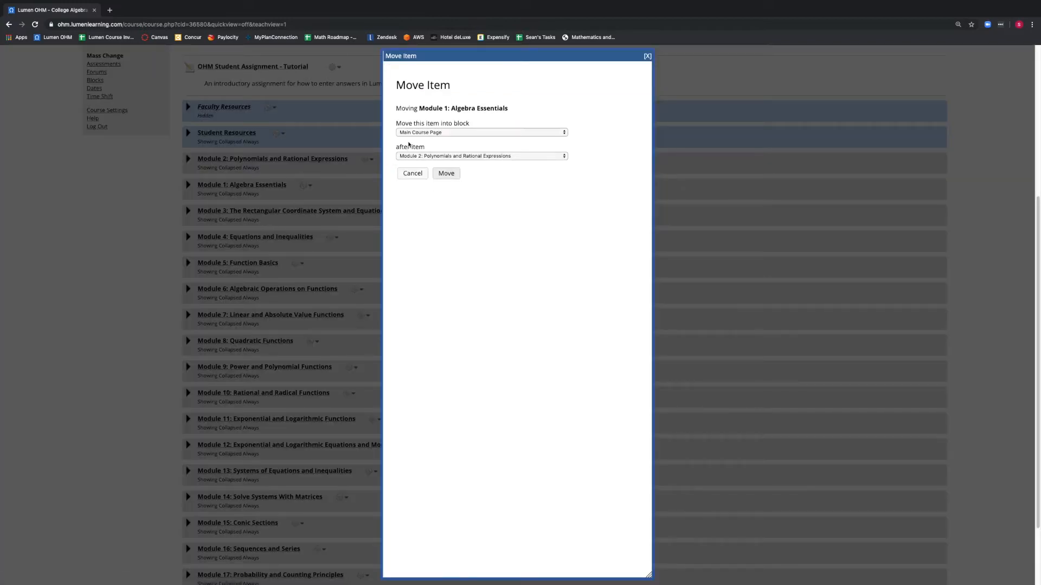
pyautogui.click(420, 132)
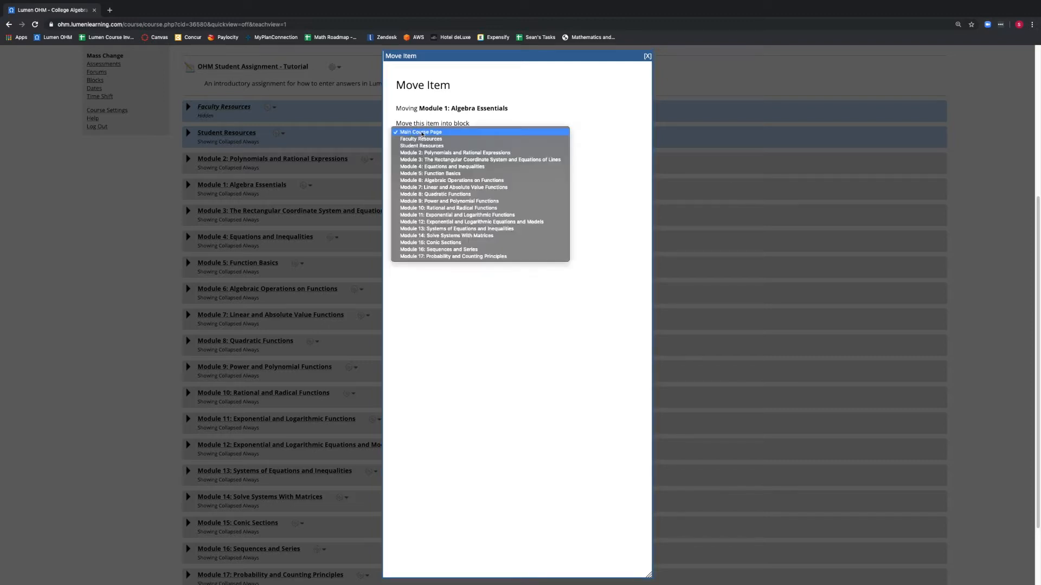
pyautogui.click(423, 133)
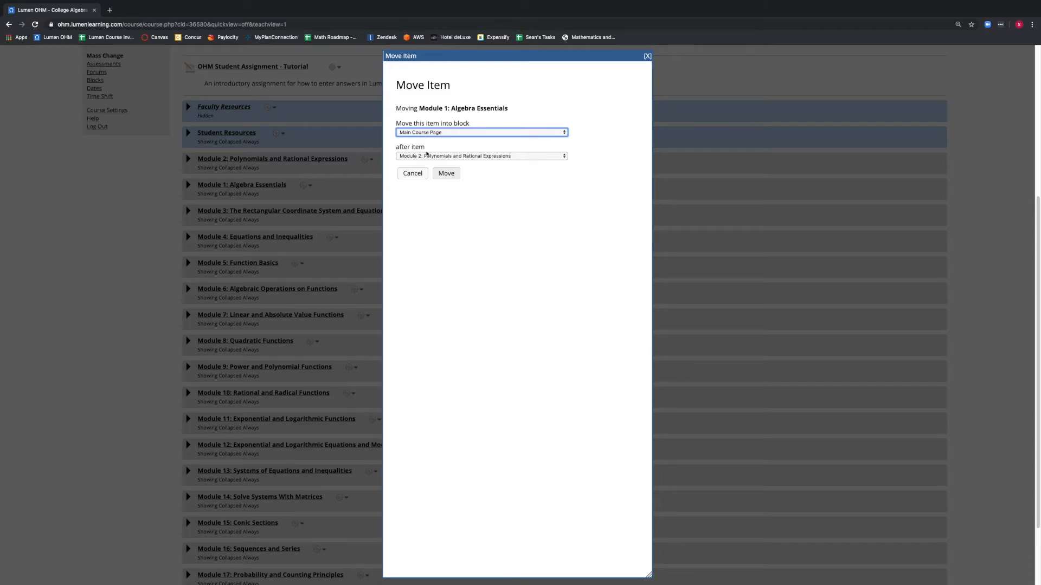
pyautogui.click(428, 156)
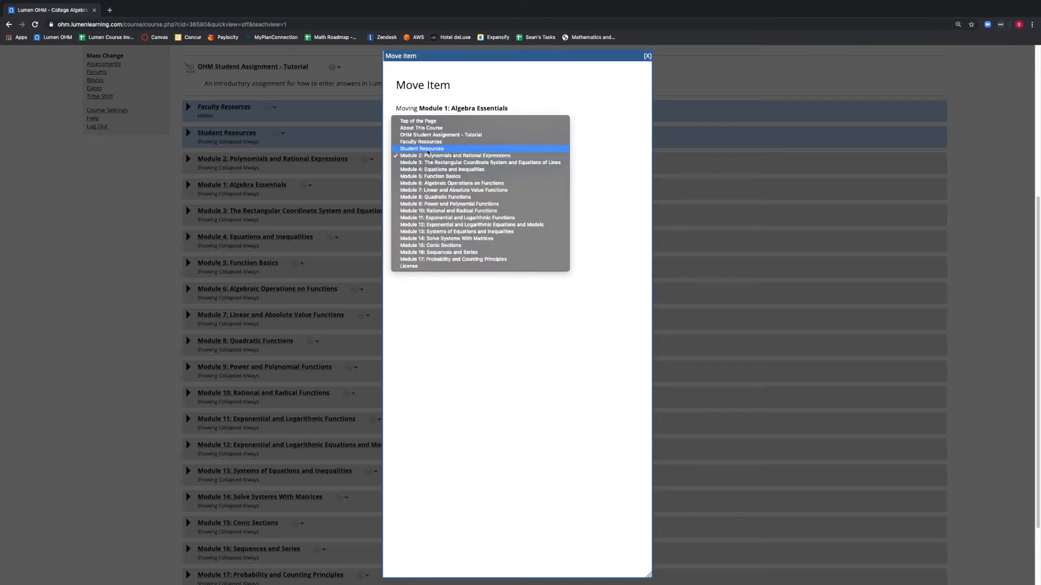
pyautogui.click(427, 149)
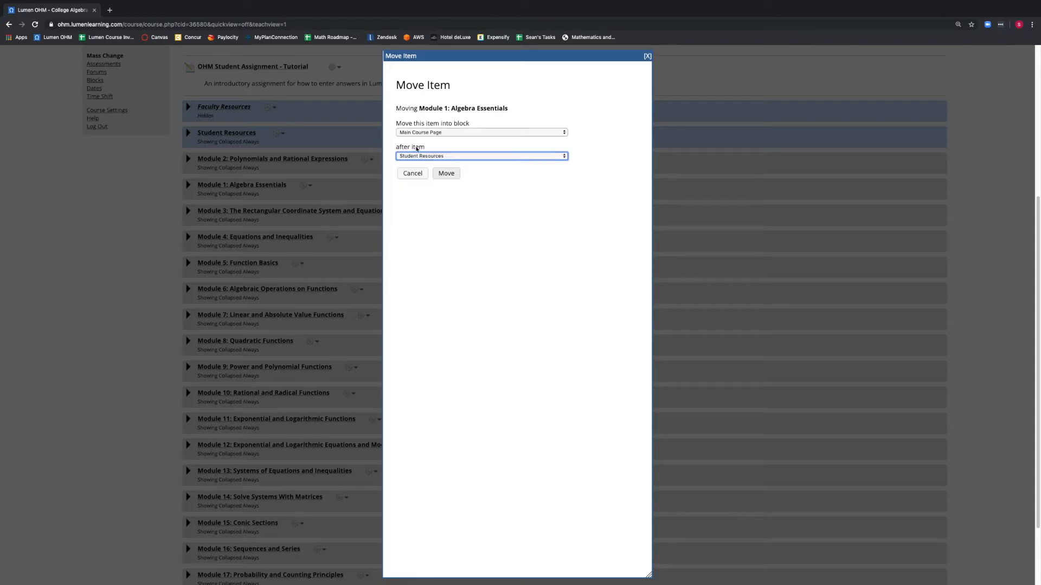
pyautogui.click(446, 174)
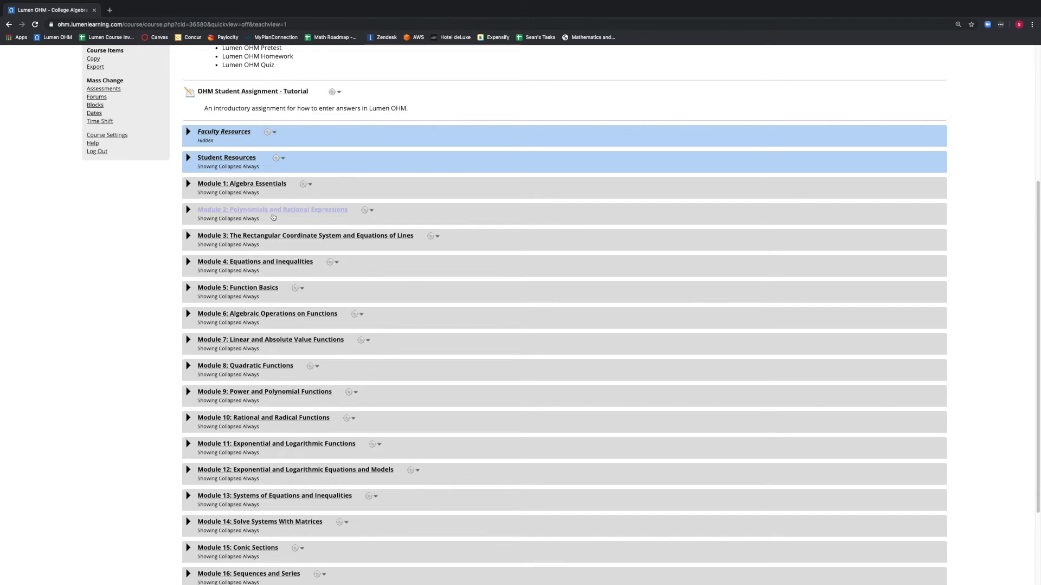
# Step: Move Pretest: Module 1 Algebra Essentials from Module 2 back into Module 1 after Why It Matters: Algebra Essentials, then collapse the modules
pyautogui.click(189, 210)
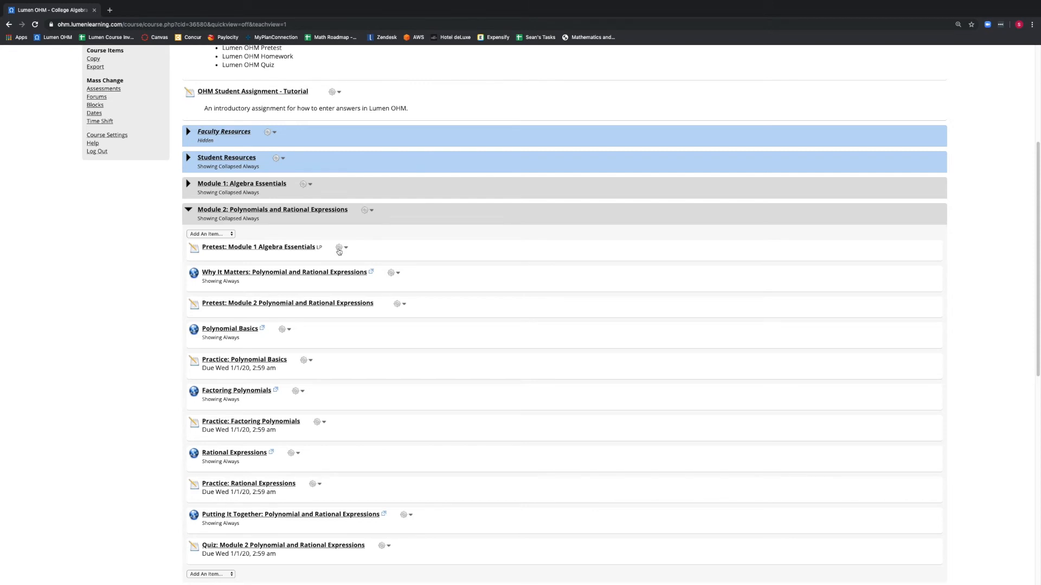
pyautogui.click(339, 250)
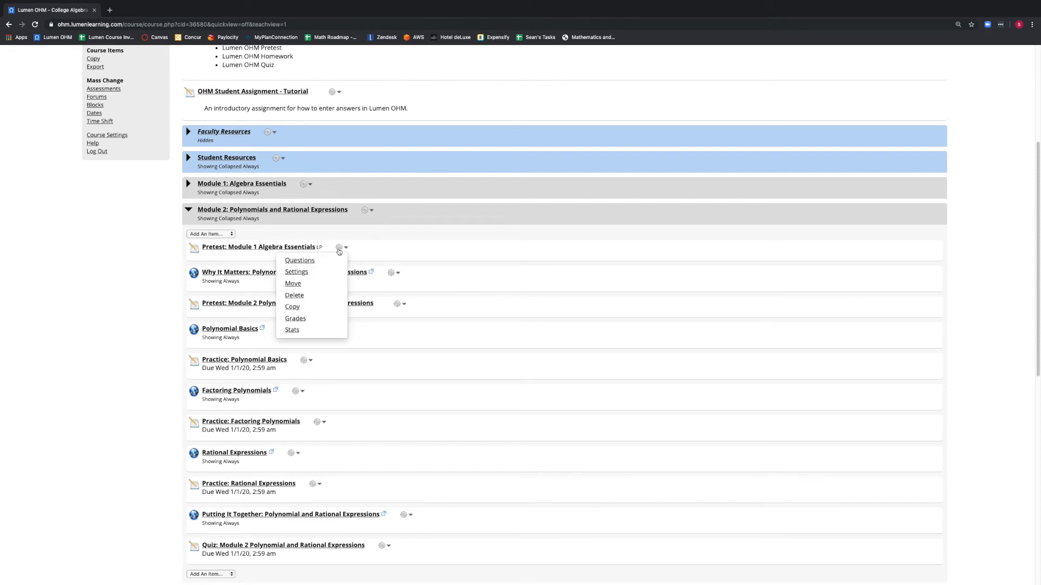
pyautogui.click(303, 284)
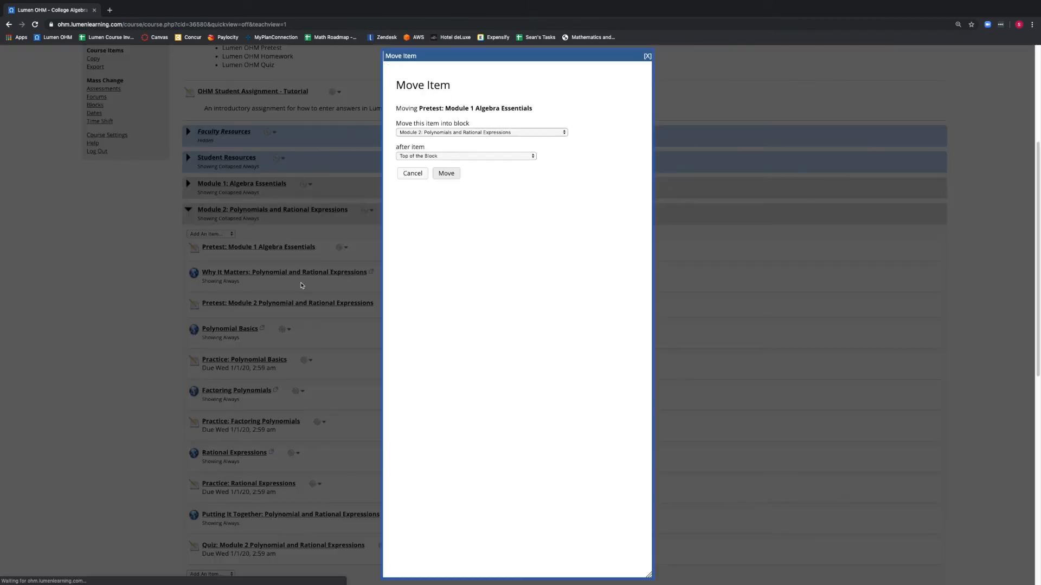
pyautogui.click(462, 132)
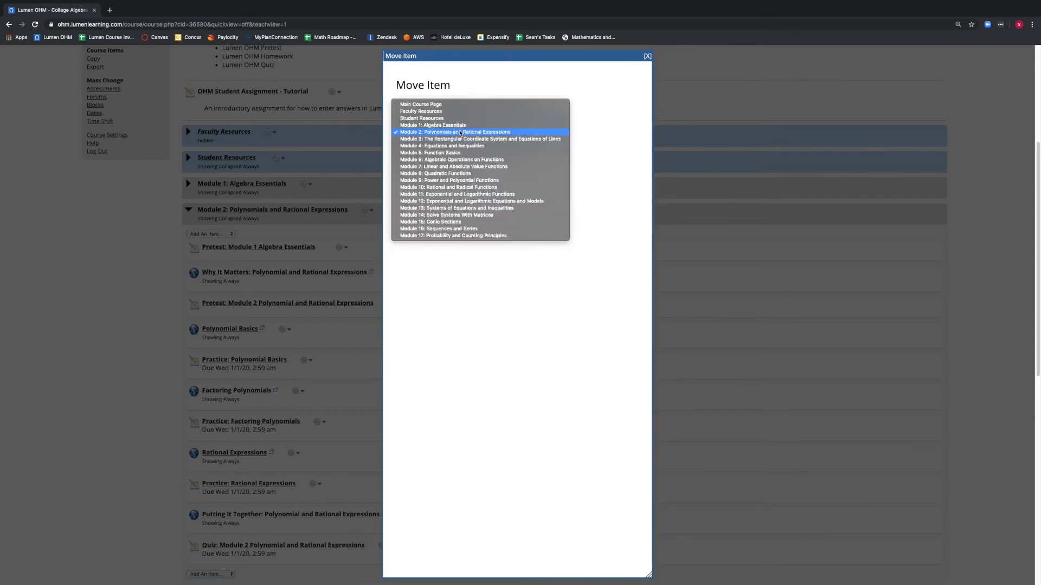
pyautogui.click(456, 126)
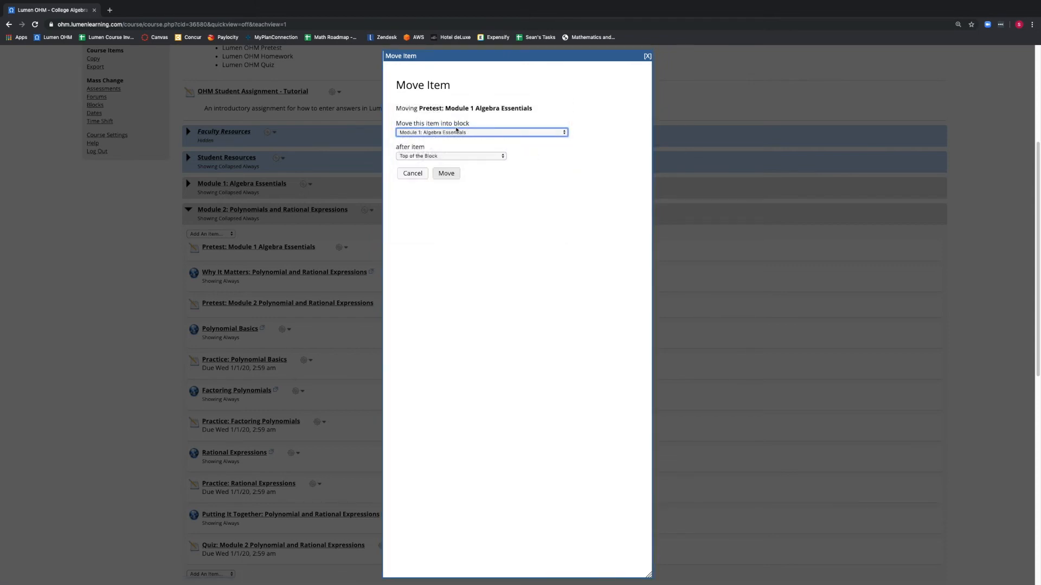
pyautogui.click(450, 157)
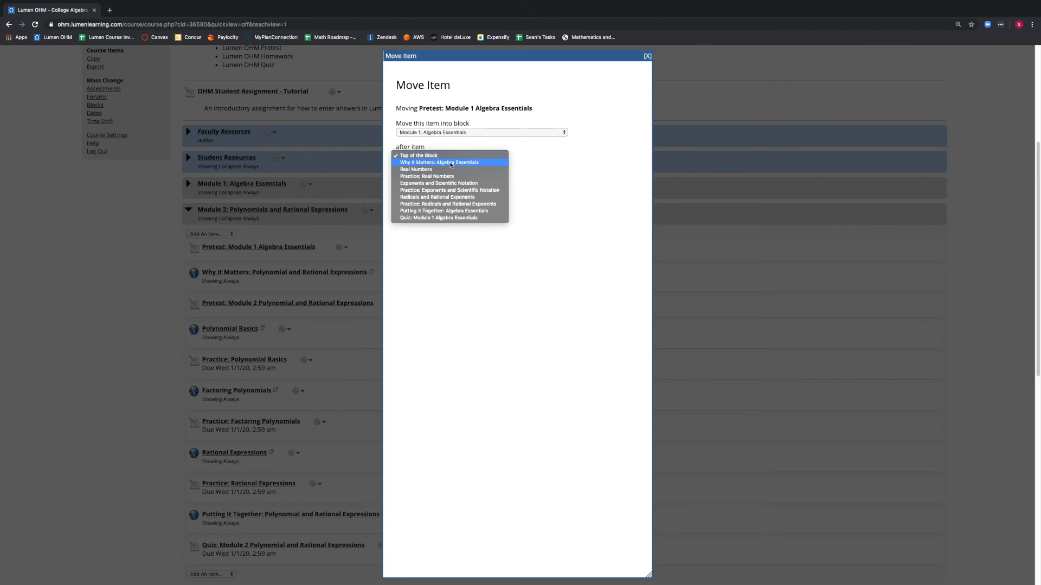
pyautogui.click(451, 163)
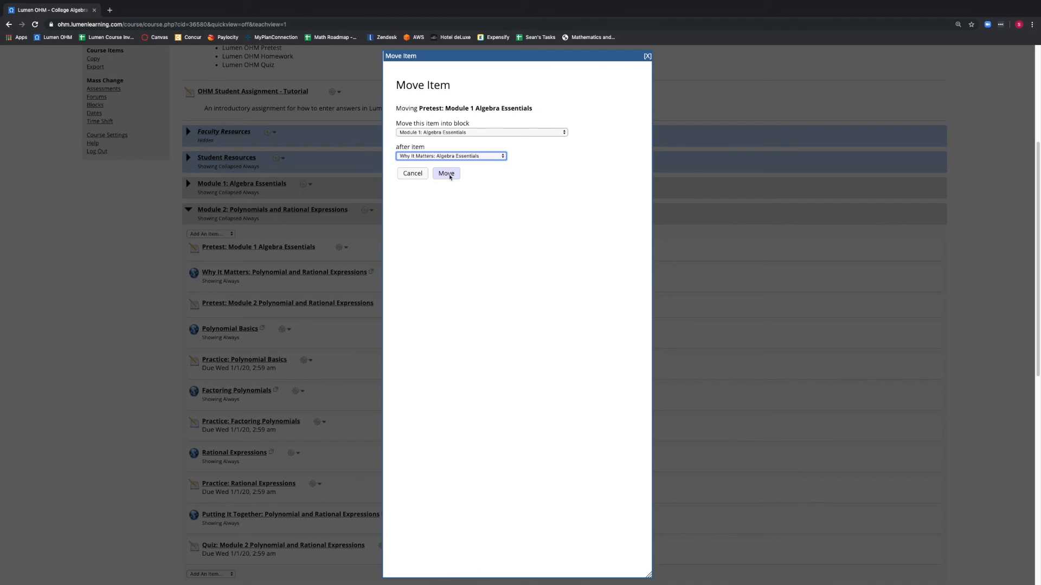
pyautogui.click(446, 173)
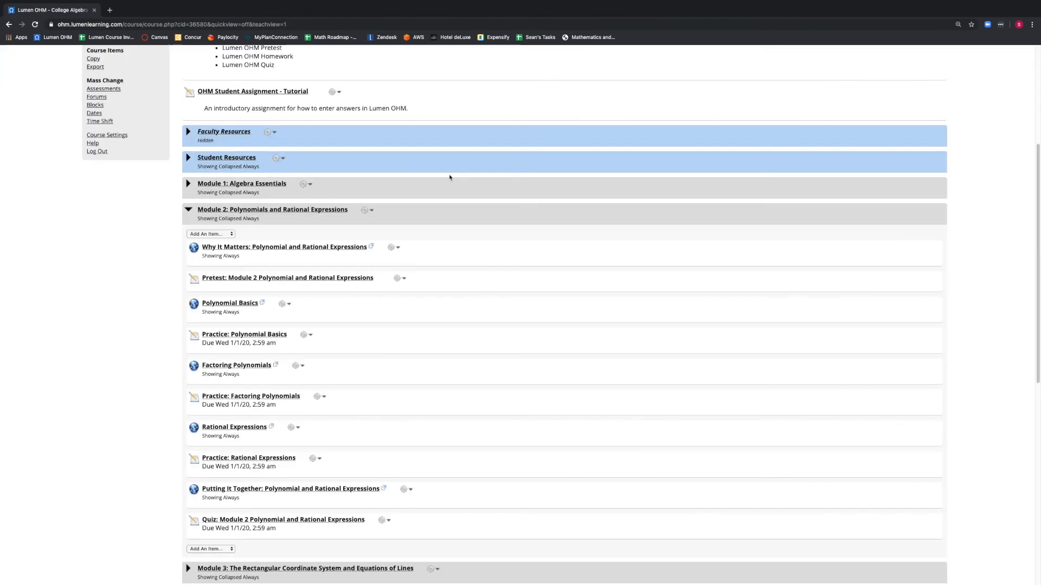
pyautogui.click(286, 209)
pyautogui.click(239, 187)
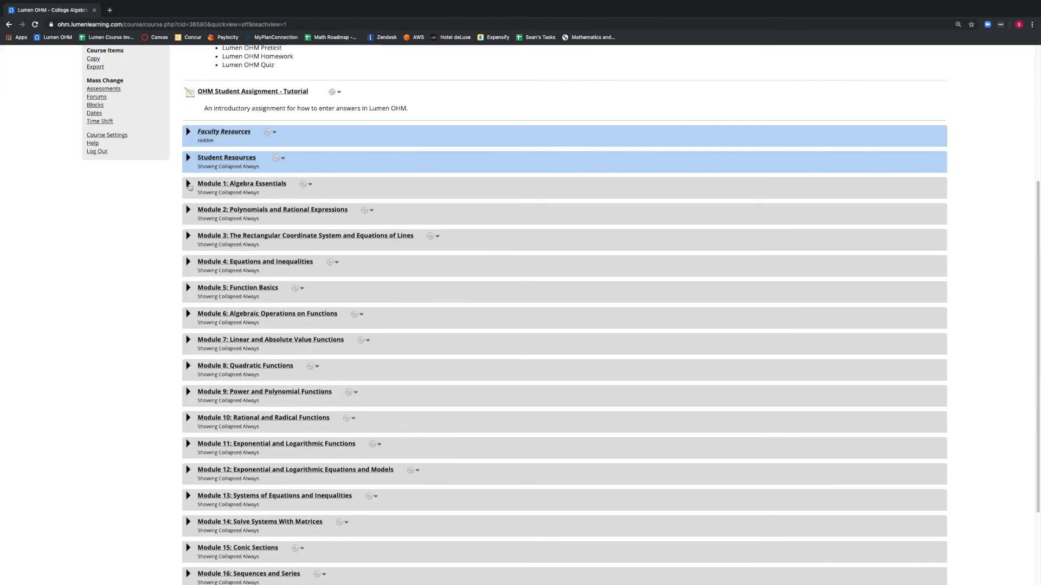